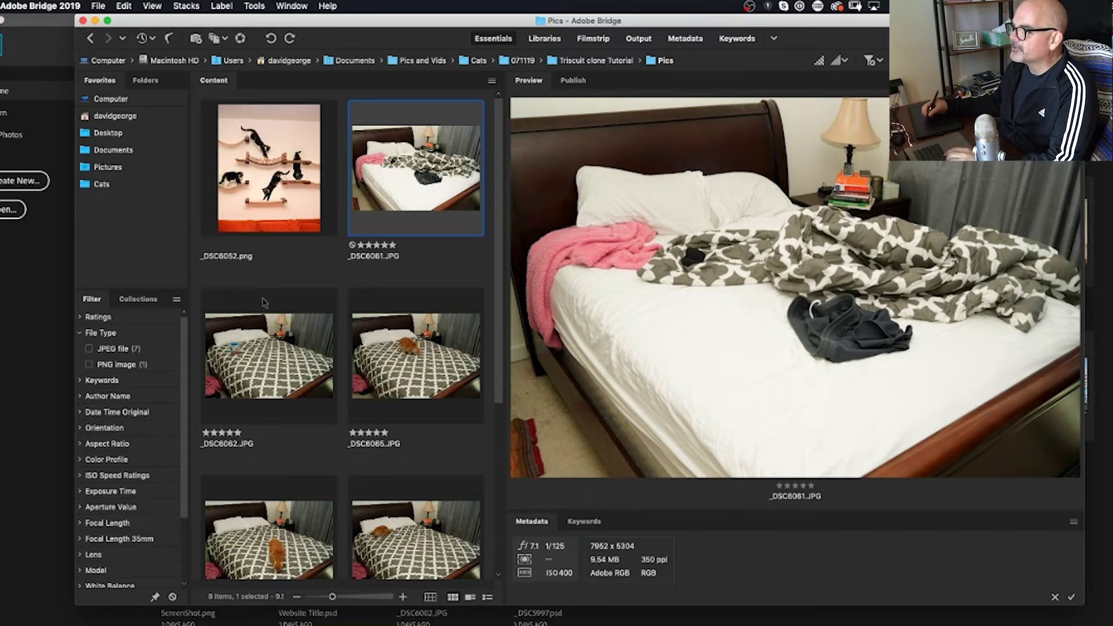
# Review the made-bed photos from _DSC6062.JPG through _DSC6072.JPG in the large preview, comparing the cat's positions
pyautogui.click(287, 364)
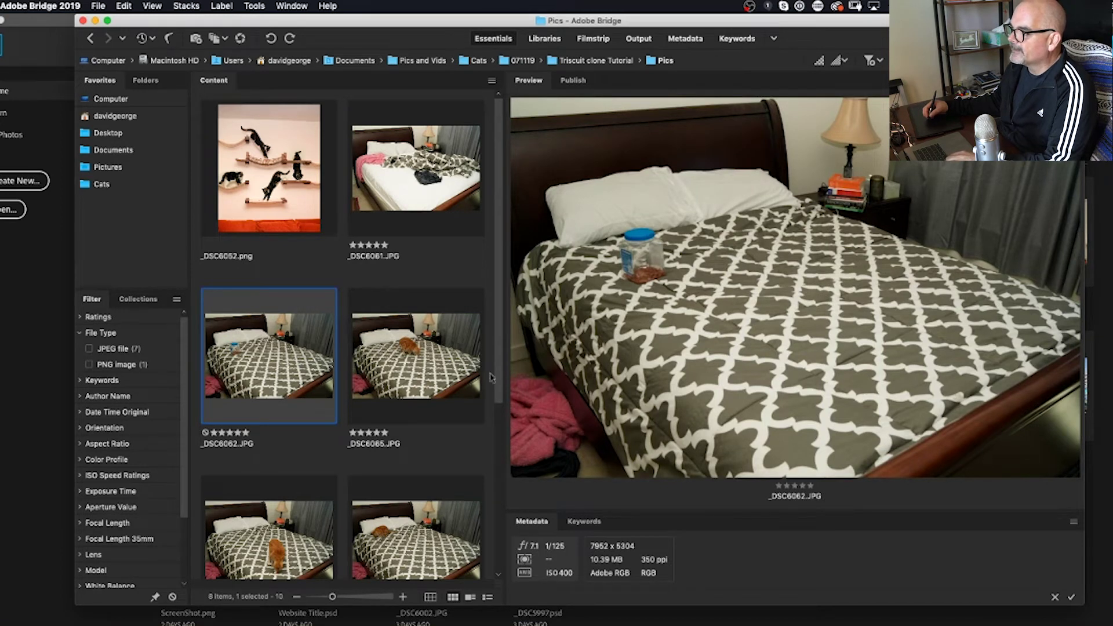
pyautogui.click(473, 345)
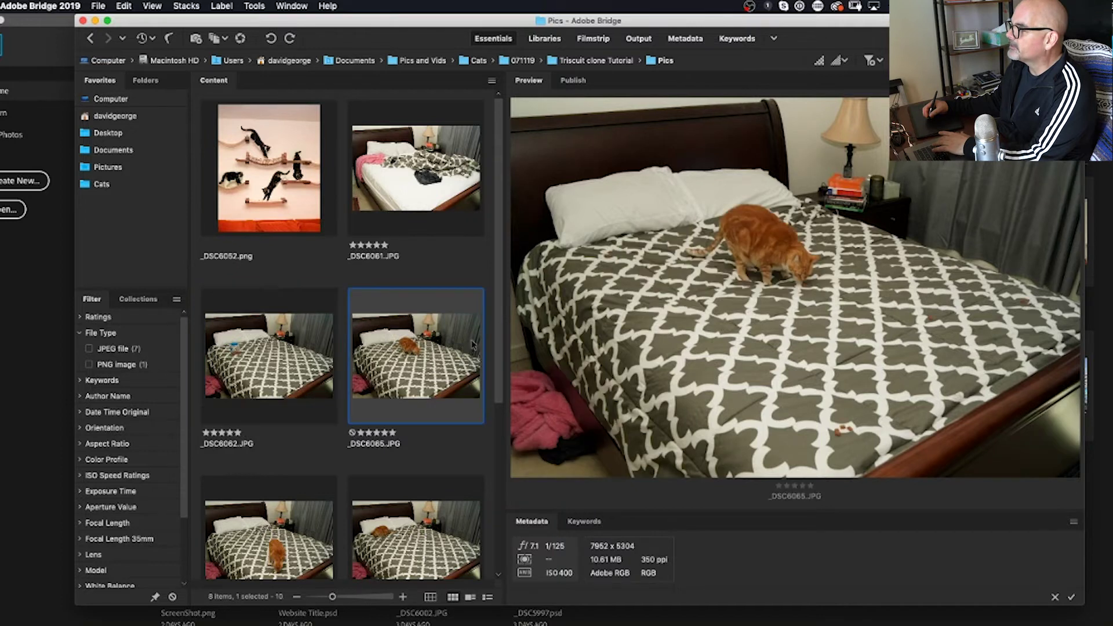
pyautogui.press('Right')
pyautogui.press('Right')
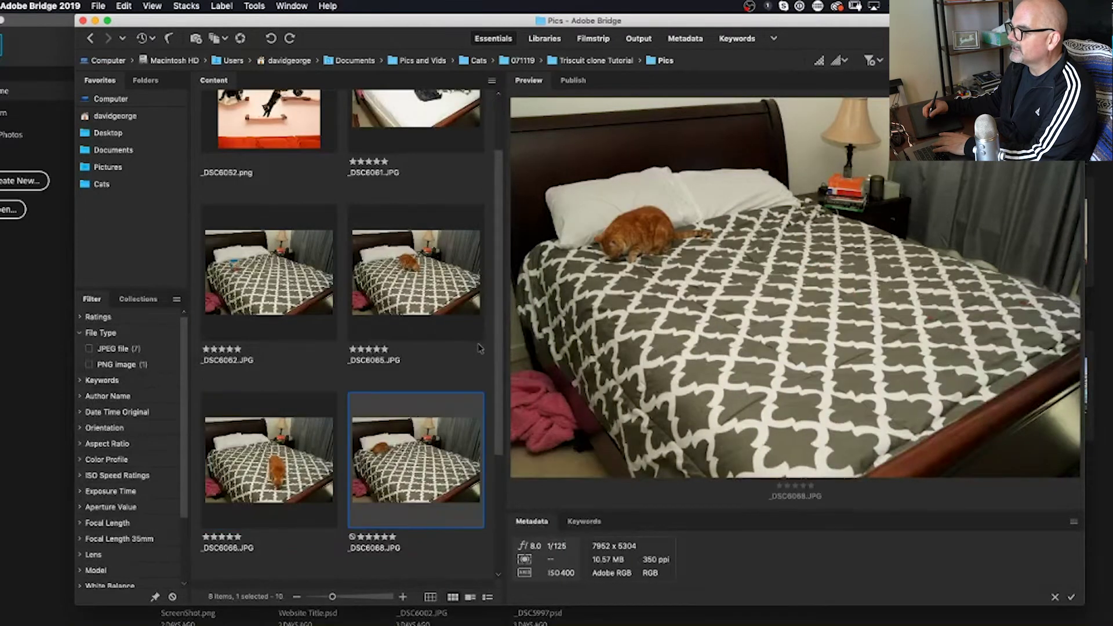
pyautogui.press('Right')
pyautogui.press('Right')
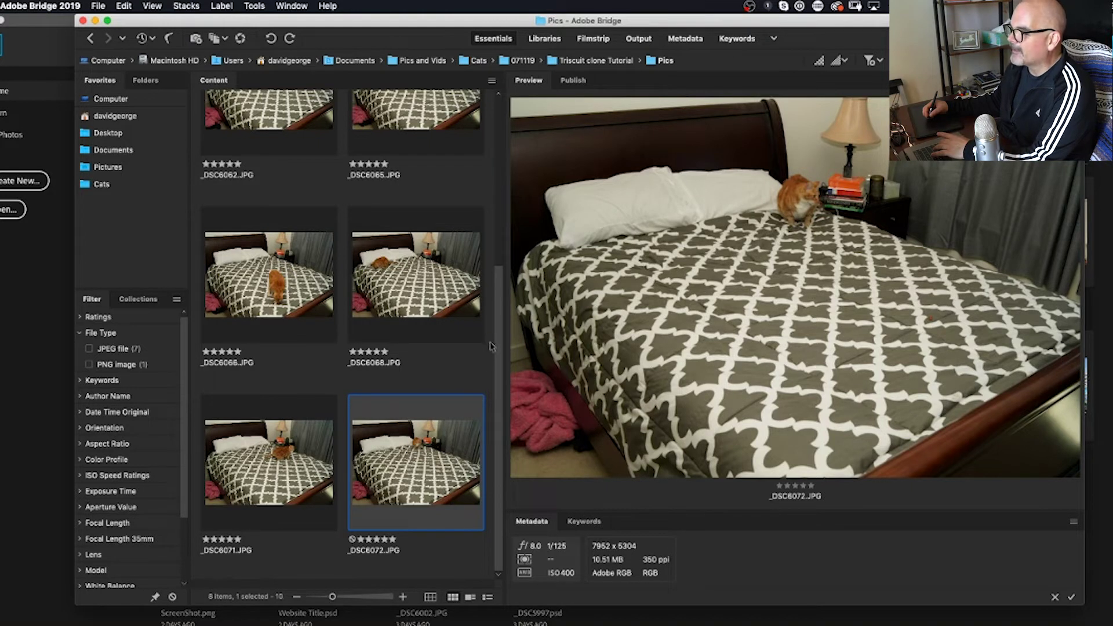
pyautogui.press('Left')
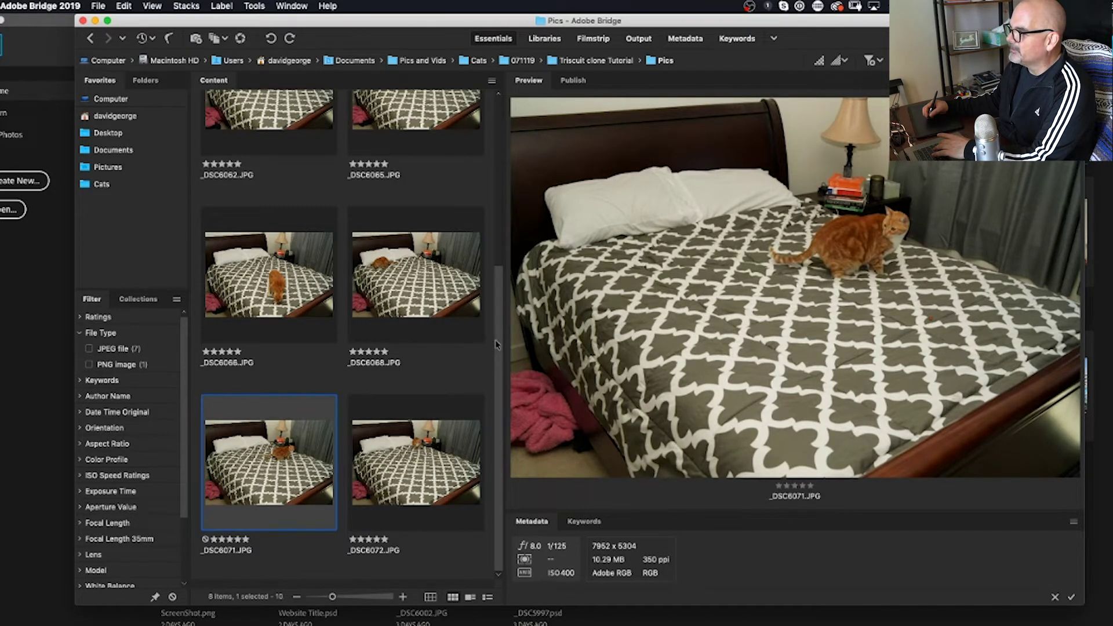
pyautogui.press('Left')
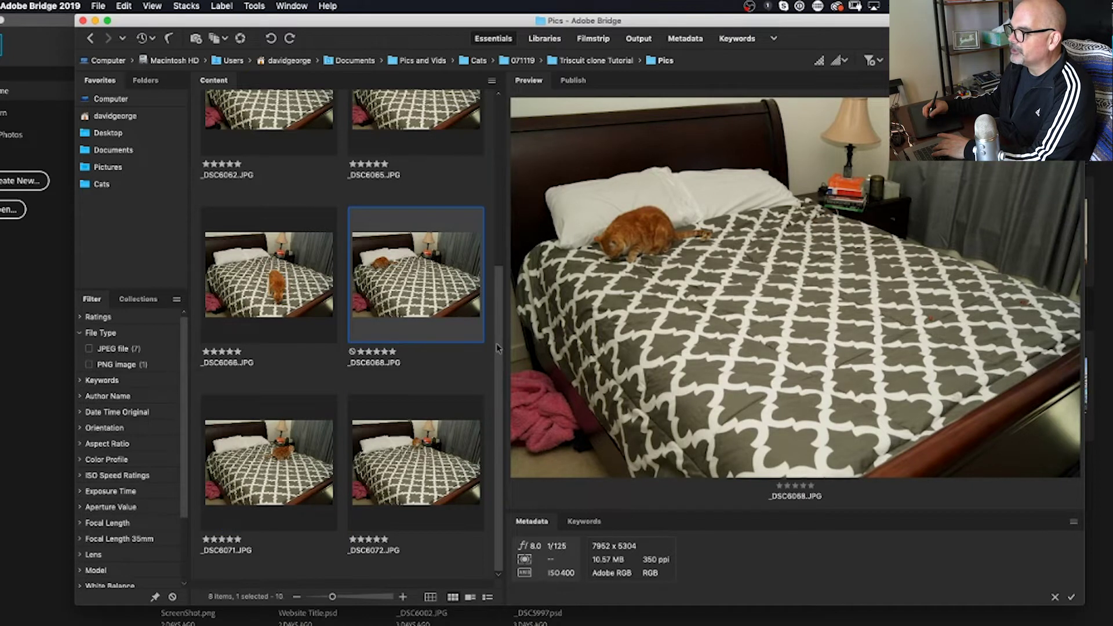
pyautogui.scroll(3, 440, 273)
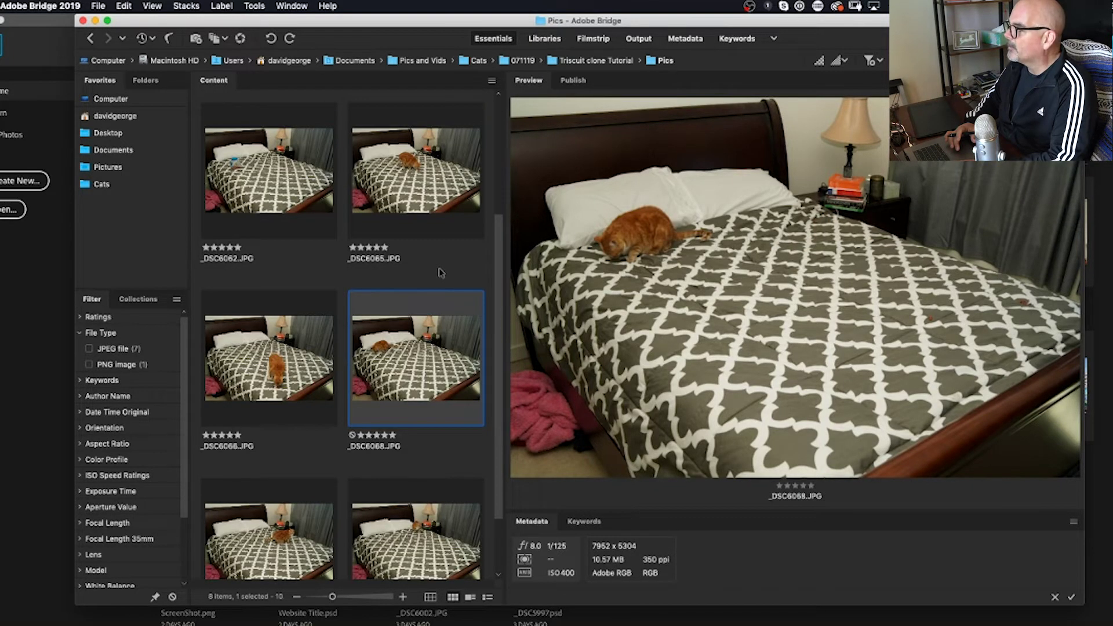
# Switch to Photoshop and start the Load Files into Stack script, browsing for the source files
pyautogui.press('super+Tab')
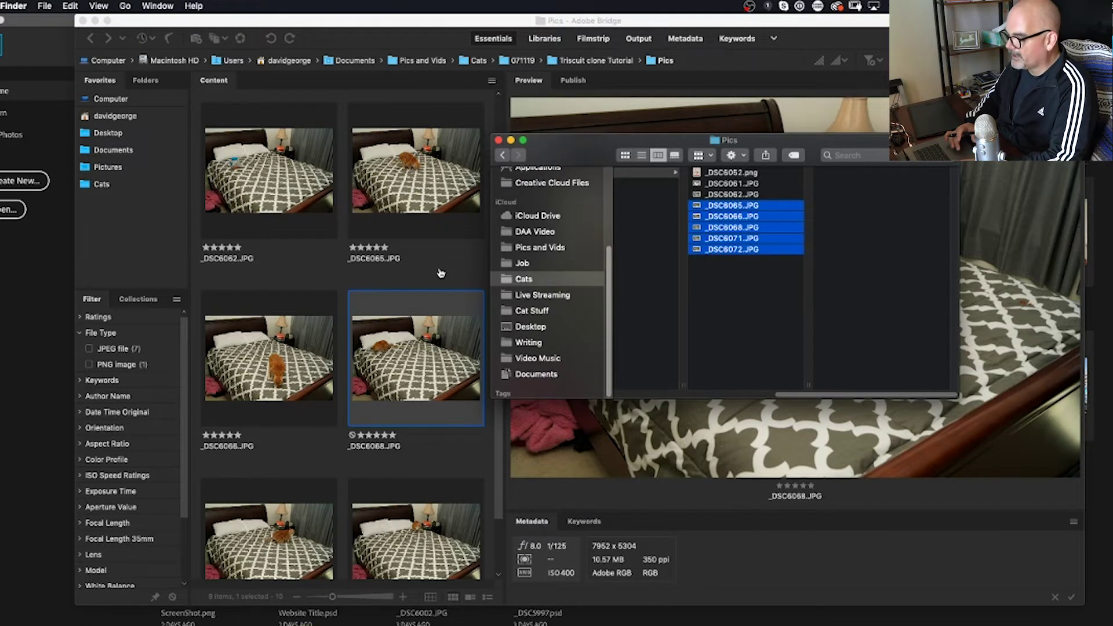
pyautogui.press('super+Tab')
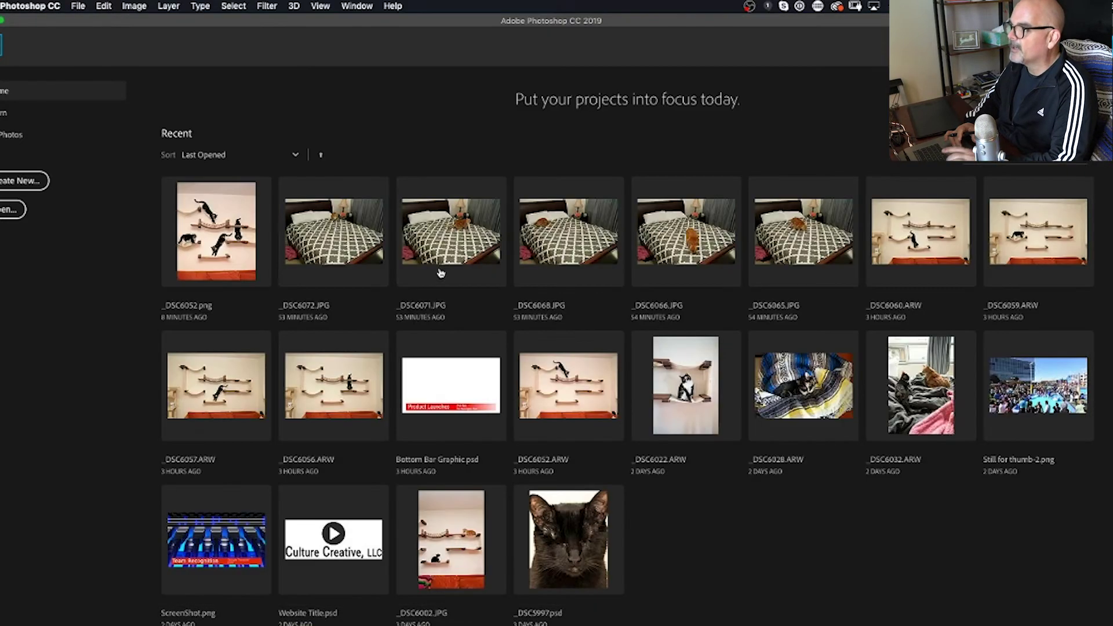
pyautogui.click(79, 7)
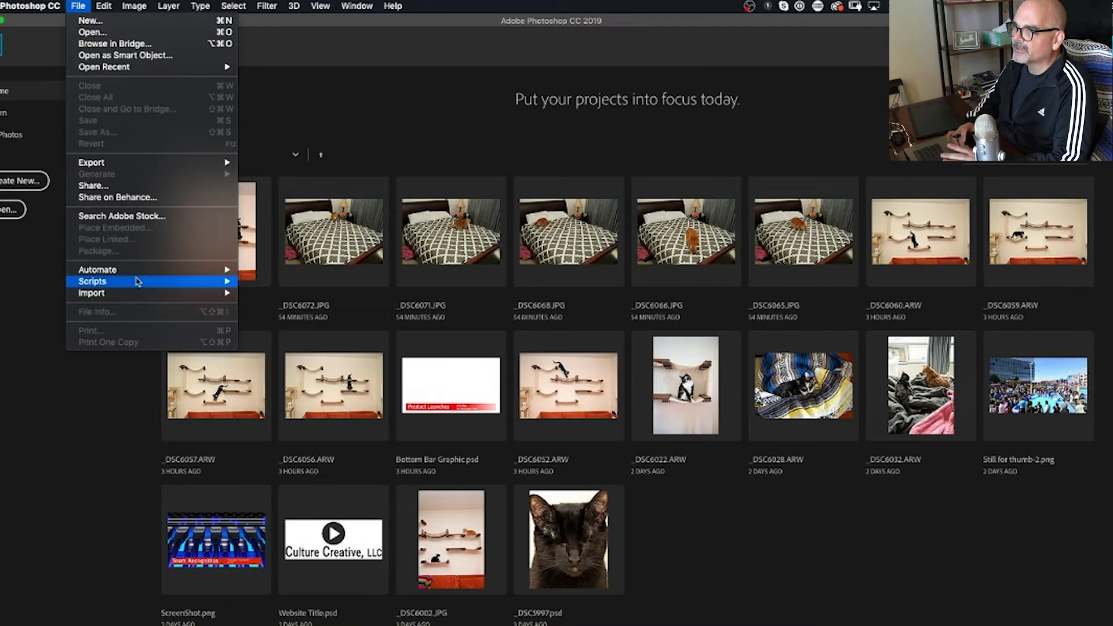
pyautogui.moveTo(138, 283)
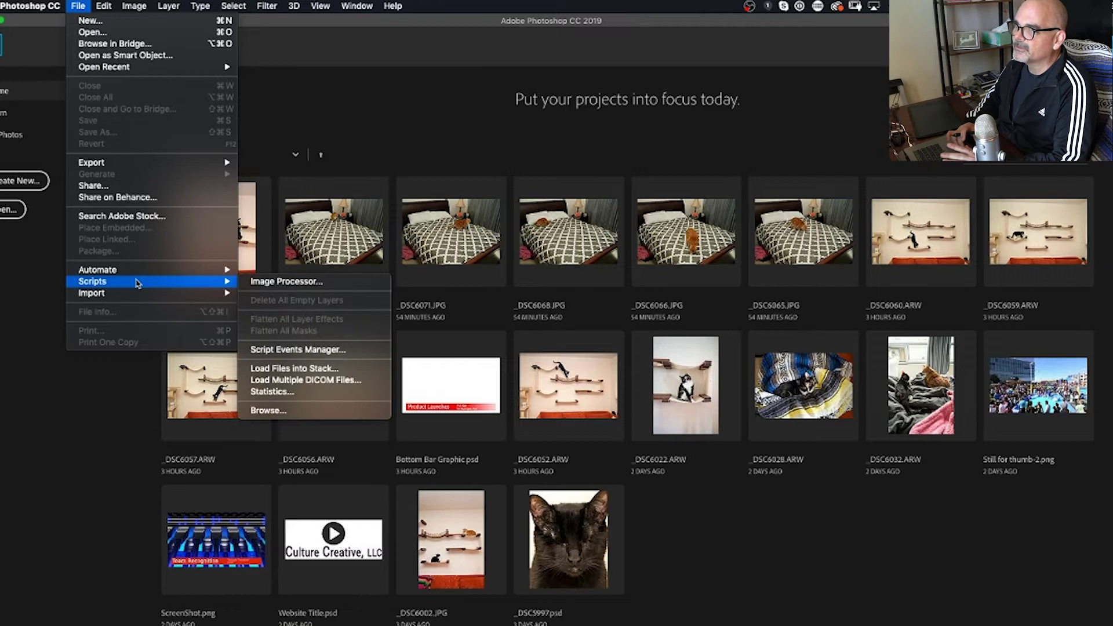
pyautogui.click(289, 369)
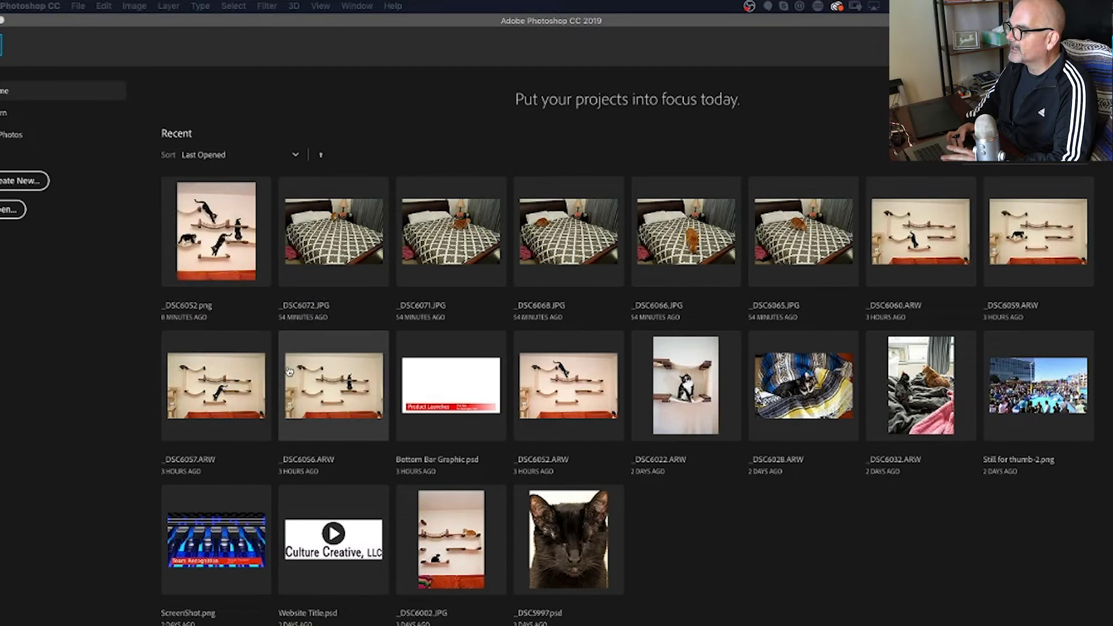
pyautogui.click(618, 274)
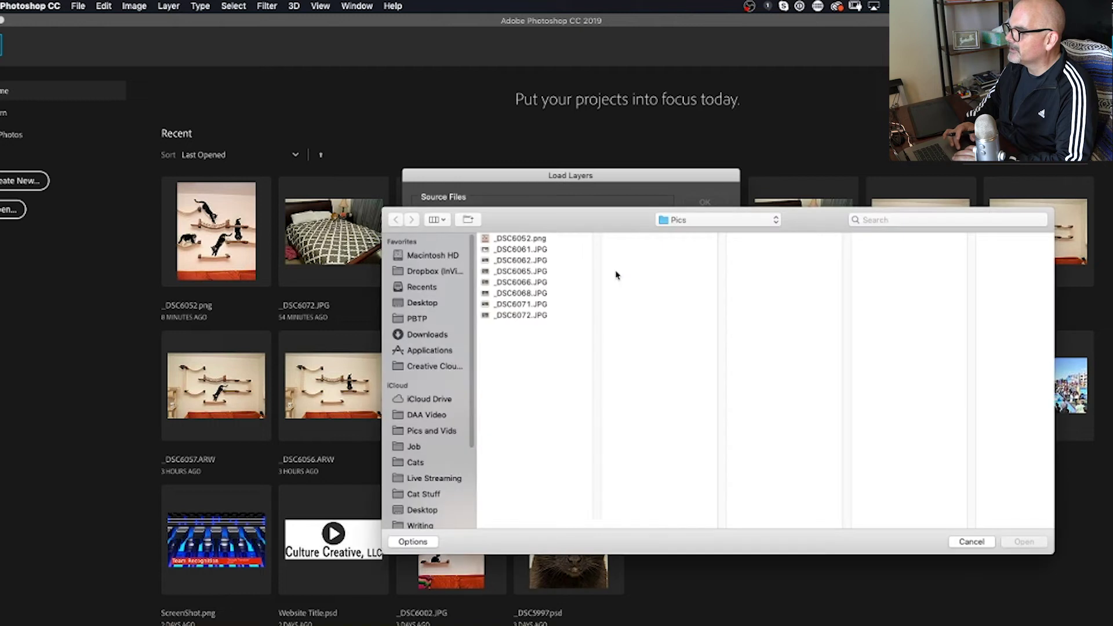
# Choose the five photos _DSC6065.JPG through _DSC6072.JPG and load them as layers of one document
pyautogui.click(519, 260)
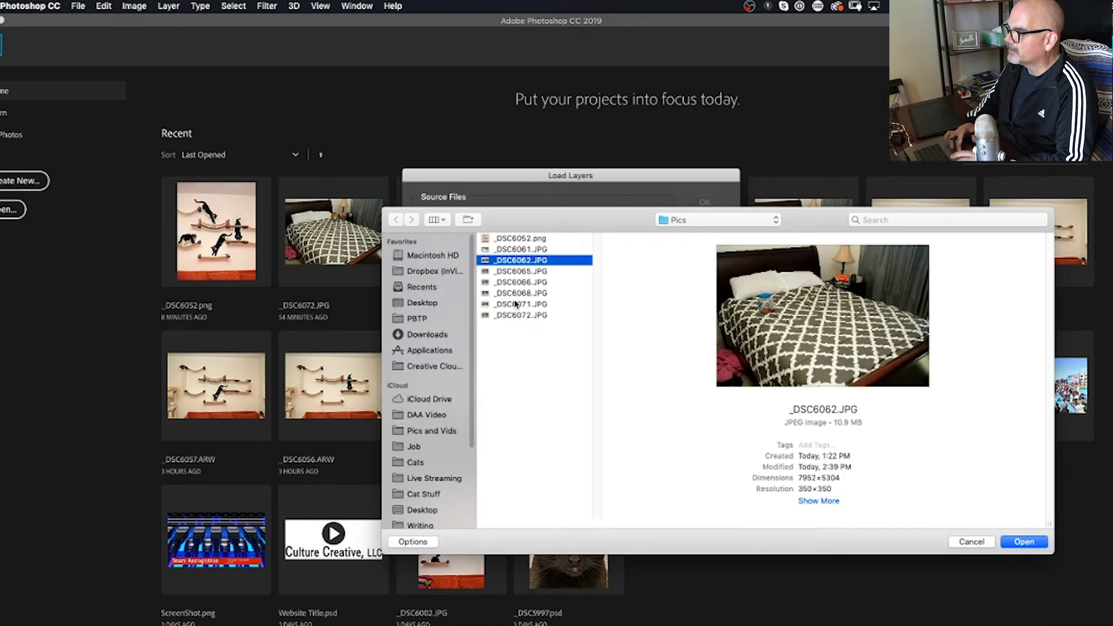
pyautogui.click(517, 272)
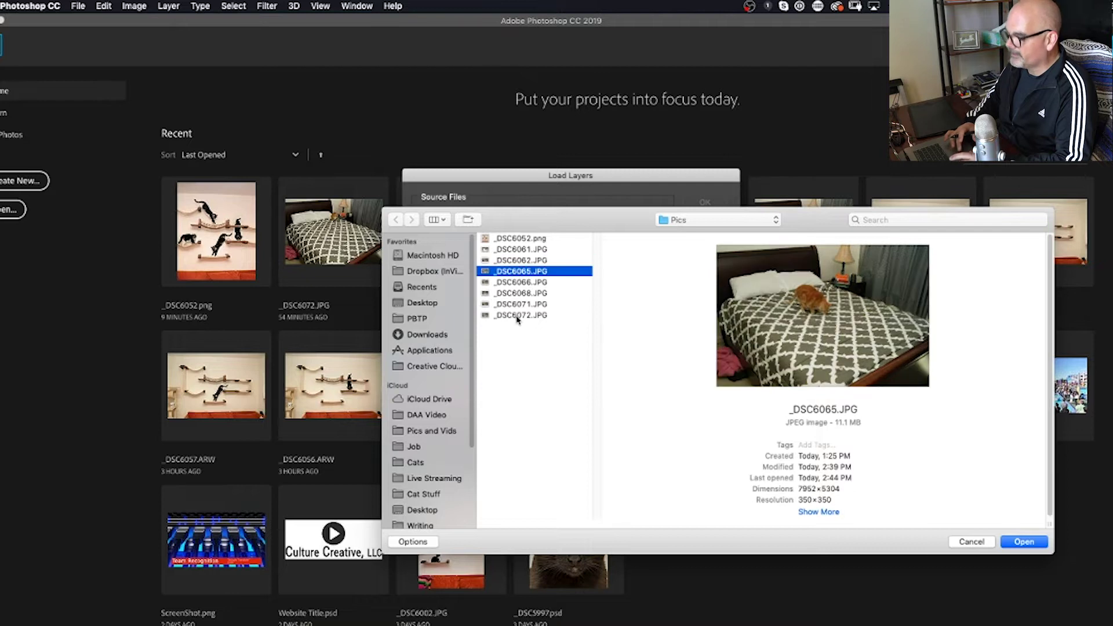
pyautogui.keyDown('shift'); pyautogui.click(518, 316); pyautogui.keyUp('shift')
pyautogui.click(1022, 541)
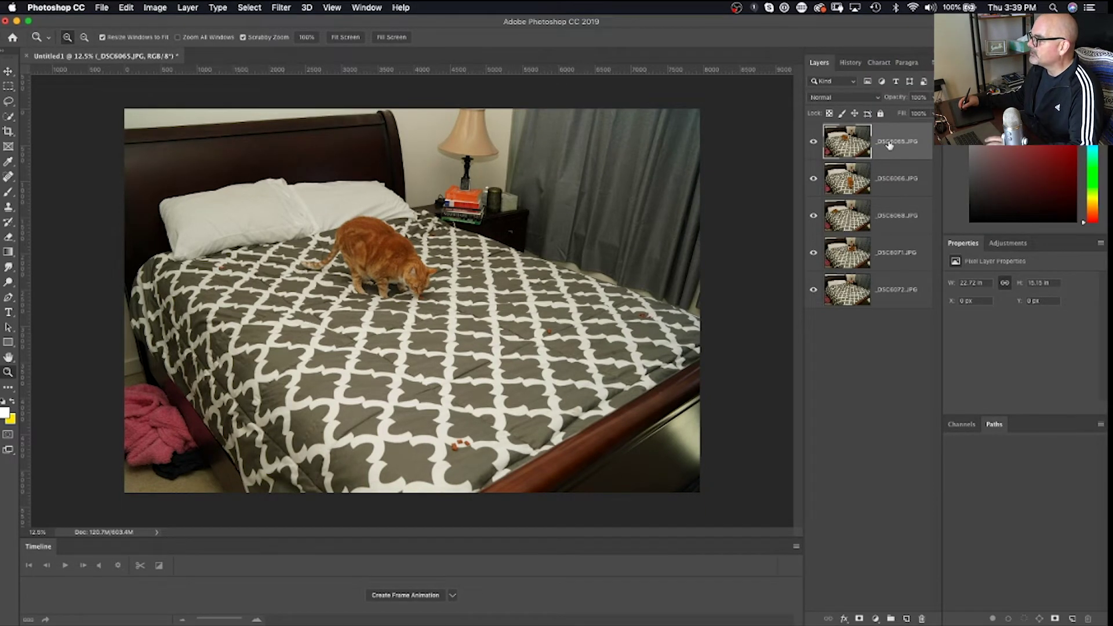
# Add black hide-all layer masks to the _DSC6065, _DSC6066, _DSC6068 and _DSC6071 layers
pyautogui.press('alt')
pyautogui.keyDown('alt'); pyautogui.click(860, 619); pyautogui.keyUp('alt')
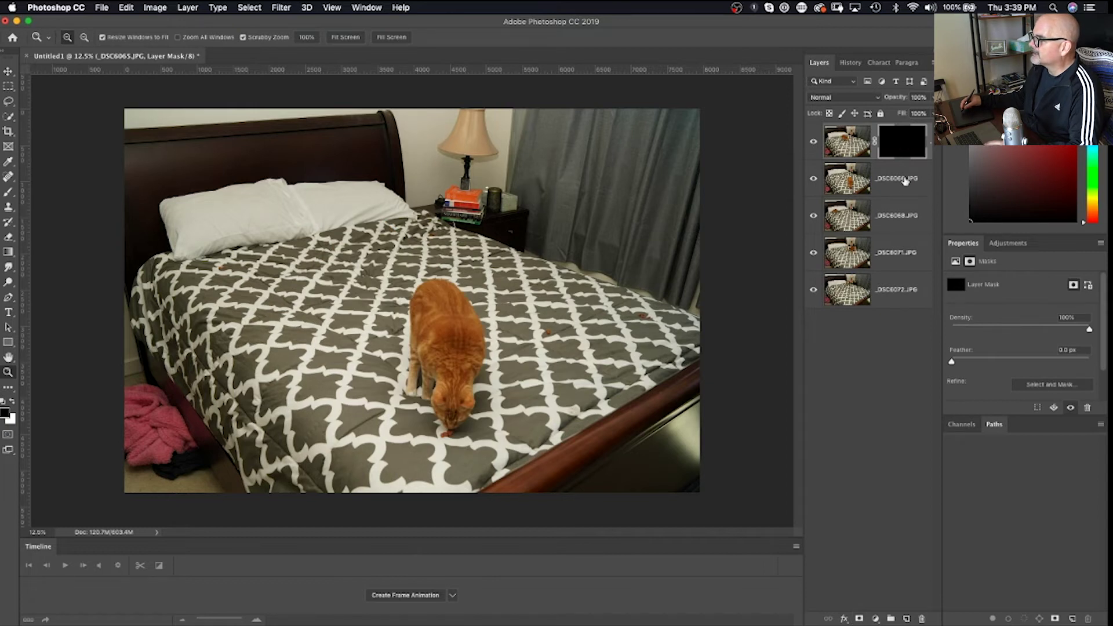
pyautogui.click(896, 190)
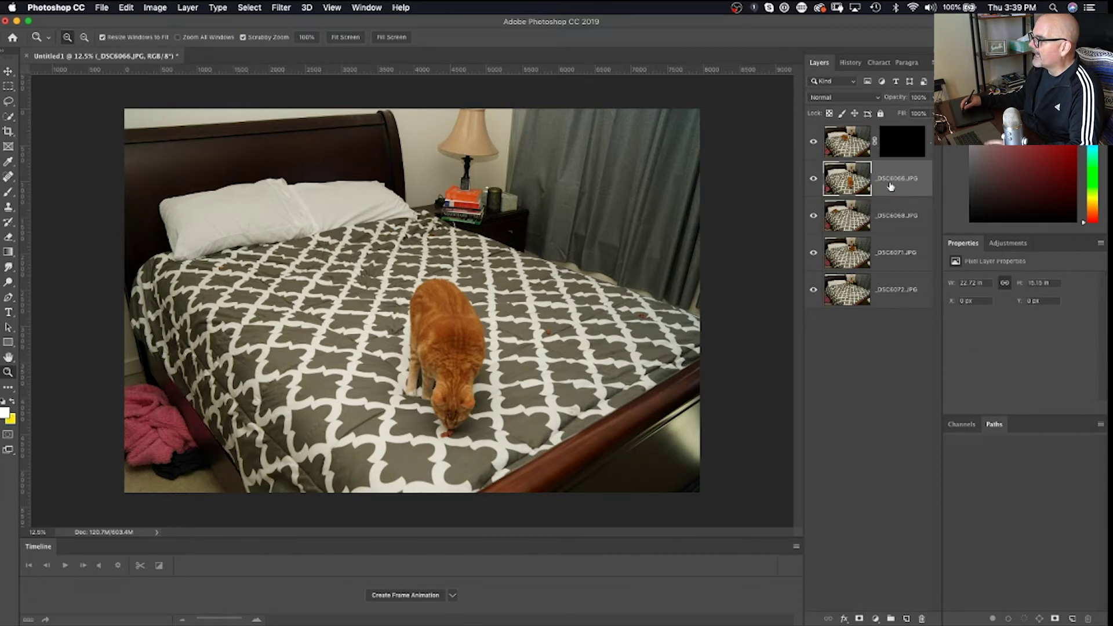
pyautogui.keyDown('alt'); pyautogui.click(861, 619); pyautogui.keyUp('alt')
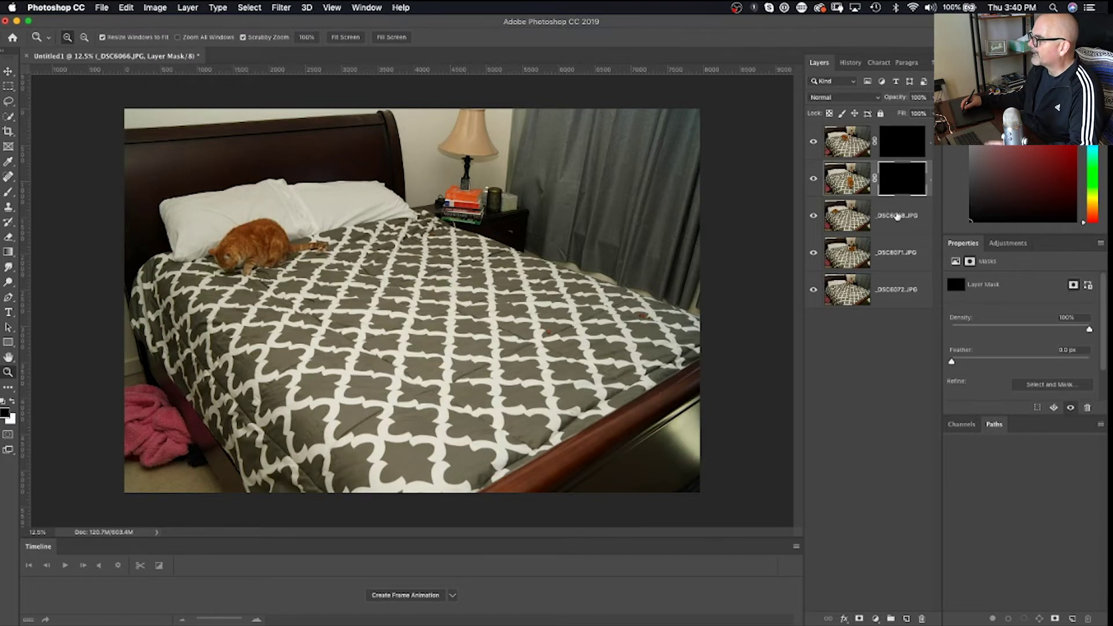
pyautogui.click(901, 218)
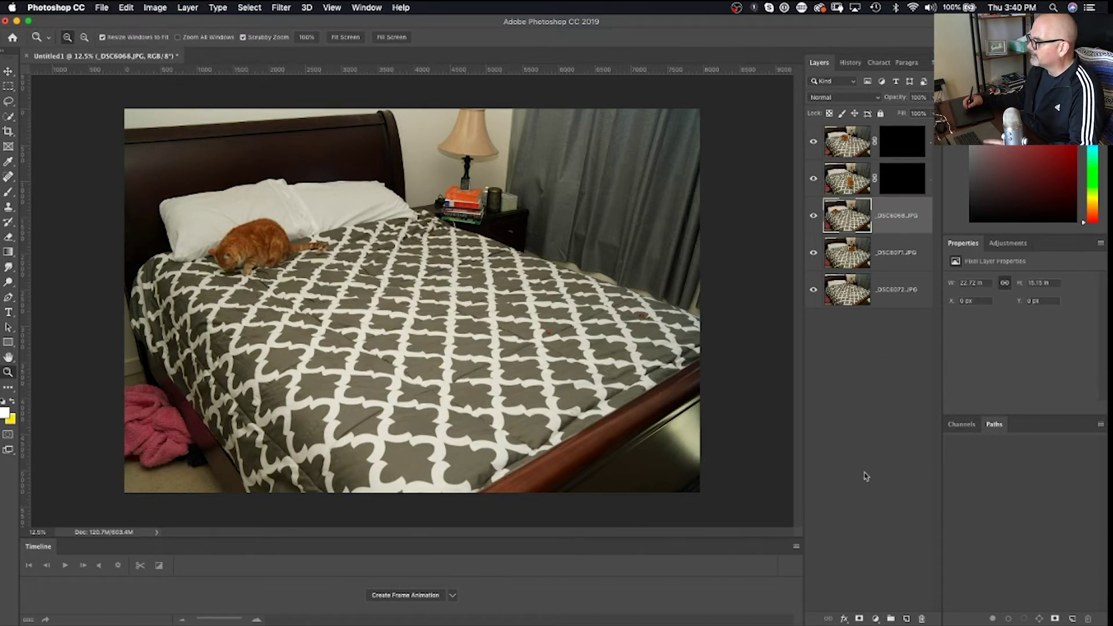
pyautogui.keyDown('alt'); pyautogui.click(861, 620); pyautogui.keyUp('alt')
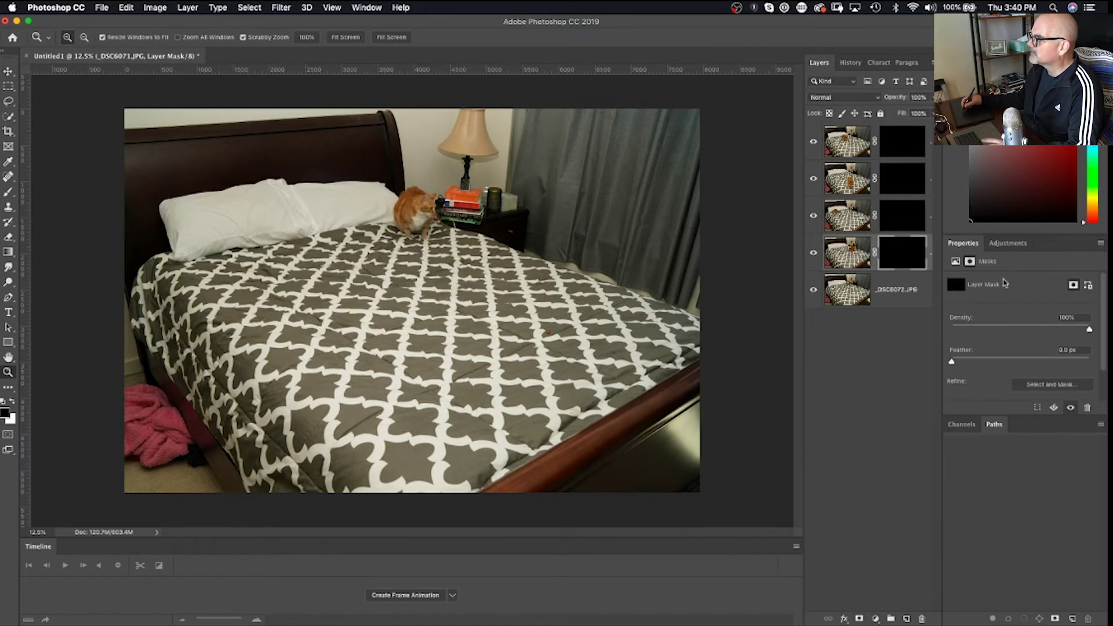
# Target the _DSC6065 layer's mask and set up a white Brush at 500 px with 76% hardness
pyautogui.click(902, 142)
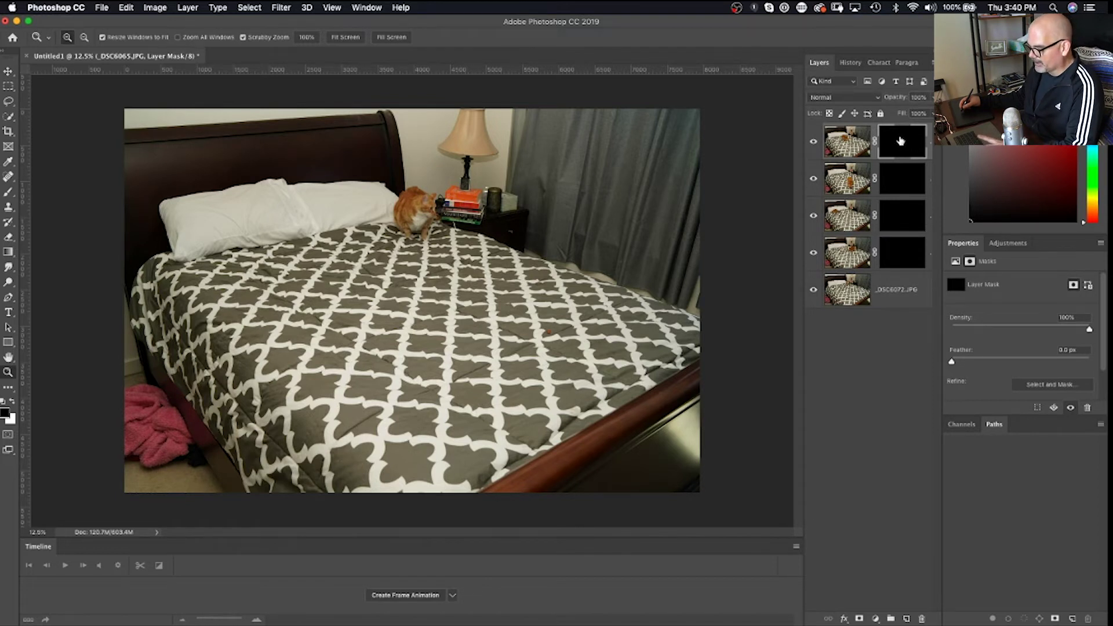
pyautogui.press('x')
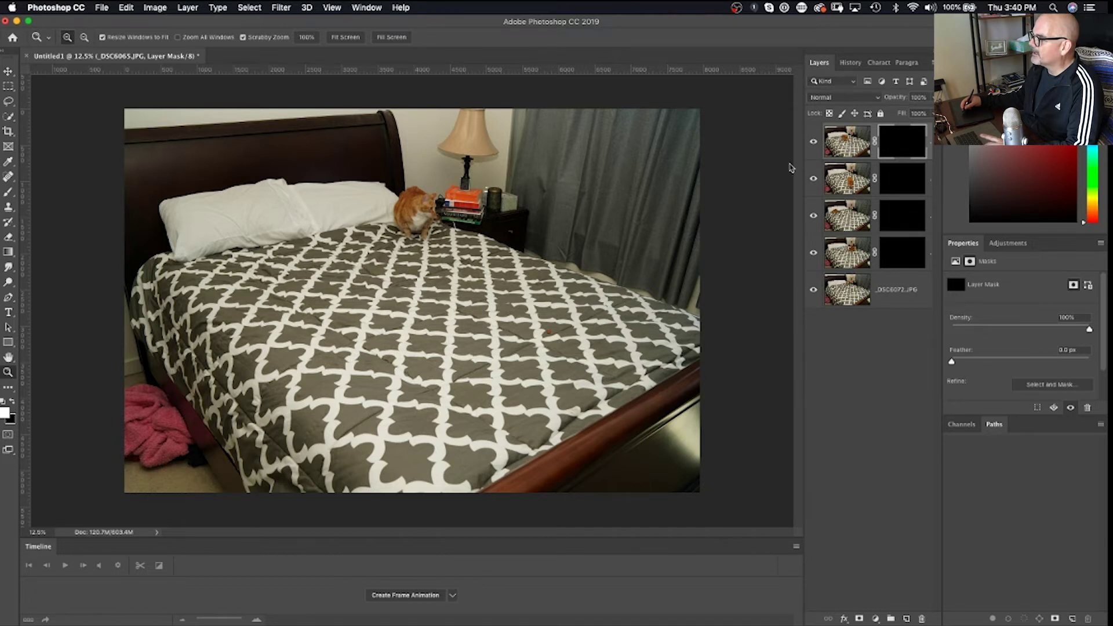
pyautogui.press('b')
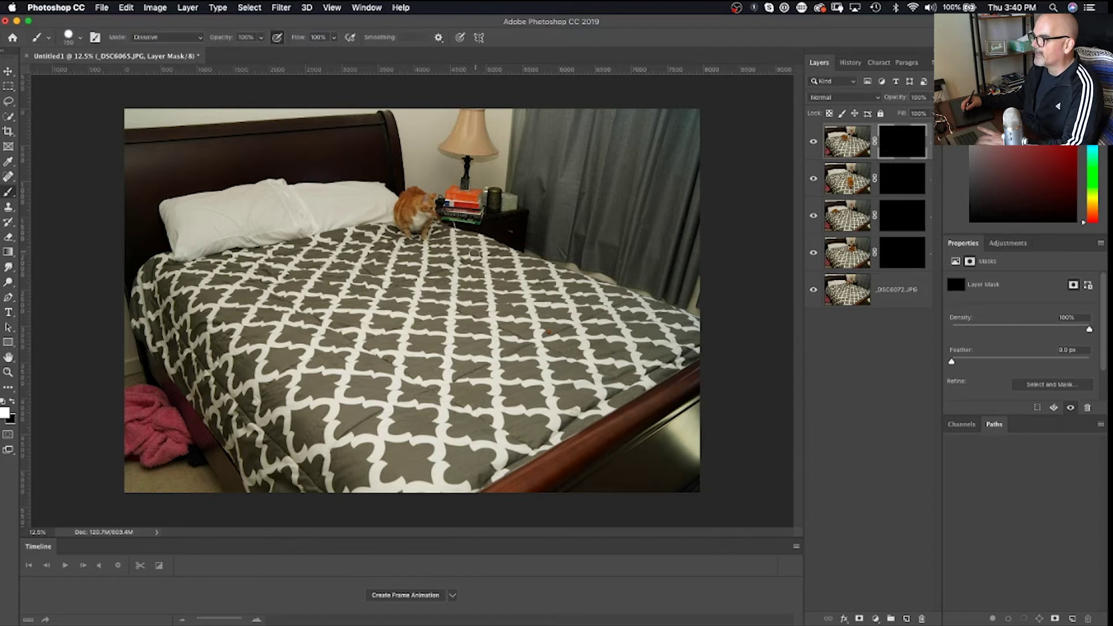
pyautogui.press(']')
pyautogui.press(']')
pyautogui.press(']')
pyautogui.press(']')
pyautogui.press(']')
pyautogui.press(']')
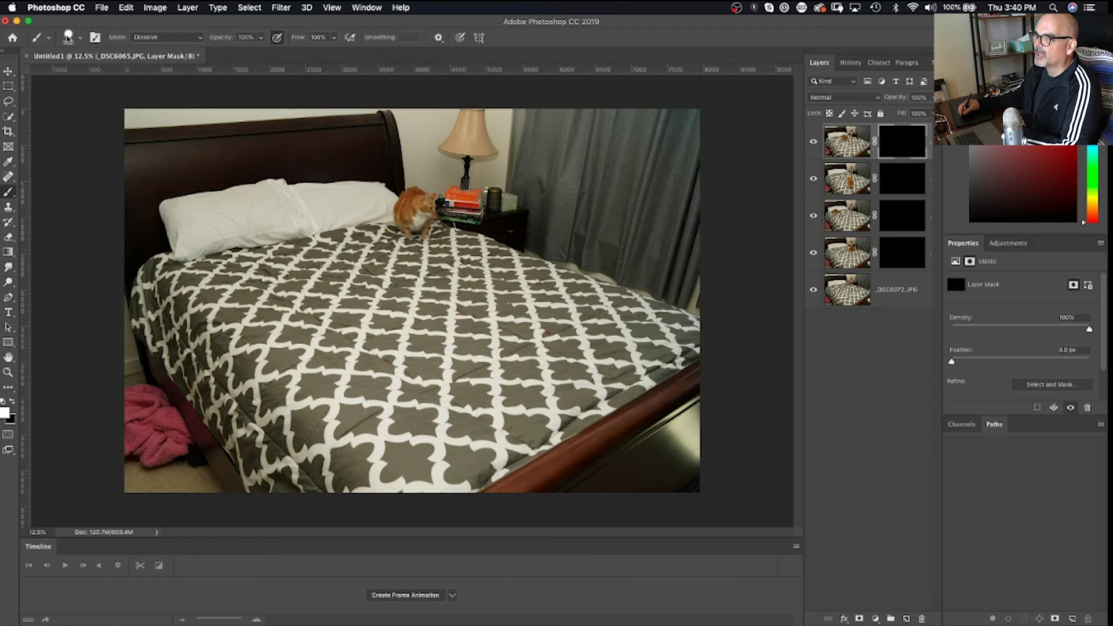
pyautogui.click(74, 39)
pyautogui.moveTo(123, 103); pyautogui.dragTo(117, 100)
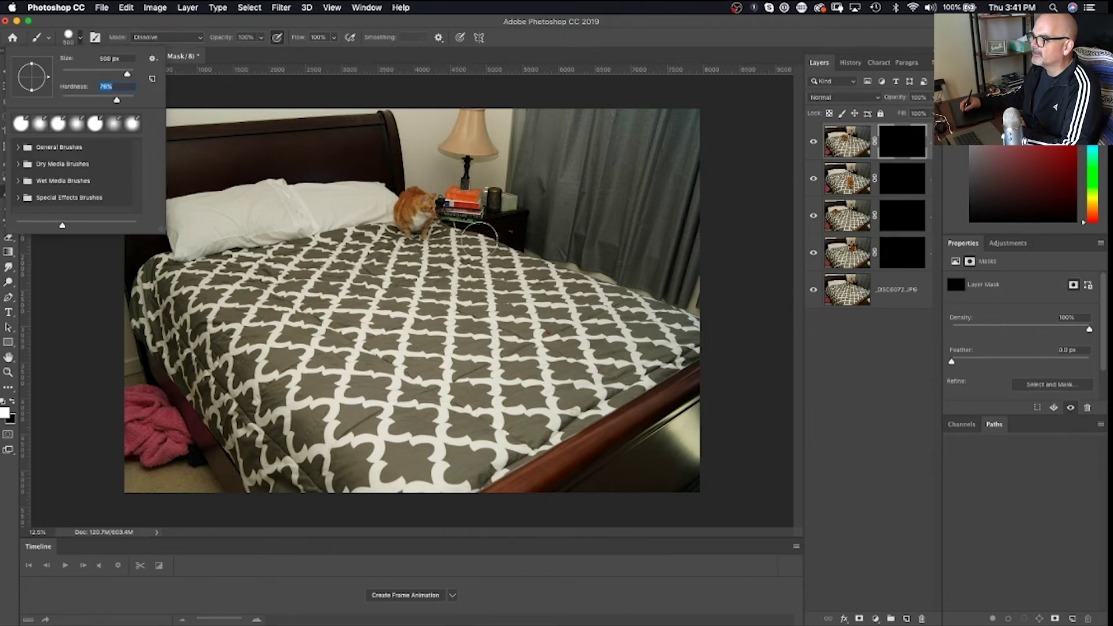
# Paint white on the _DSC6065 mask to reveal the cat mid-bed, reducing the brush to 175 px for the details
pyautogui.moveTo(403, 278)
pyautogui.mouseDown()
pyautogui.moveTo(341, 250)
pyautogui.moveTo(382, 258)
pyautogui.moveTo(359, 249)
pyautogui.moveTo(380, 246)
pyautogui.moveTo(403, 287)
pyautogui.moveTo(394, 267)
pyautogui.moveTo(422, 276)
pyautogui.moveTo(374, 248)
pyautogui.moveTo(361, 259)
pyautogui.moveTo(349, 240)
pyautogui.moveTo(307, 272)
pyautogui.moveTo(319, 262)
pyautogui.moveTo(302, 264)
pyautogui.moveTo(372, 225)
pyautogui.moveTo(429, 272)
pyautogui.moveTo(400, 288)
pyautogui.moveTo(361, 274)
pyautogui.mouseUp()
pyautogui.press('[')
pyautogui.press('[')
pyautogui.press('[')
pyautogui.press('[')
pyautogui.press('[')
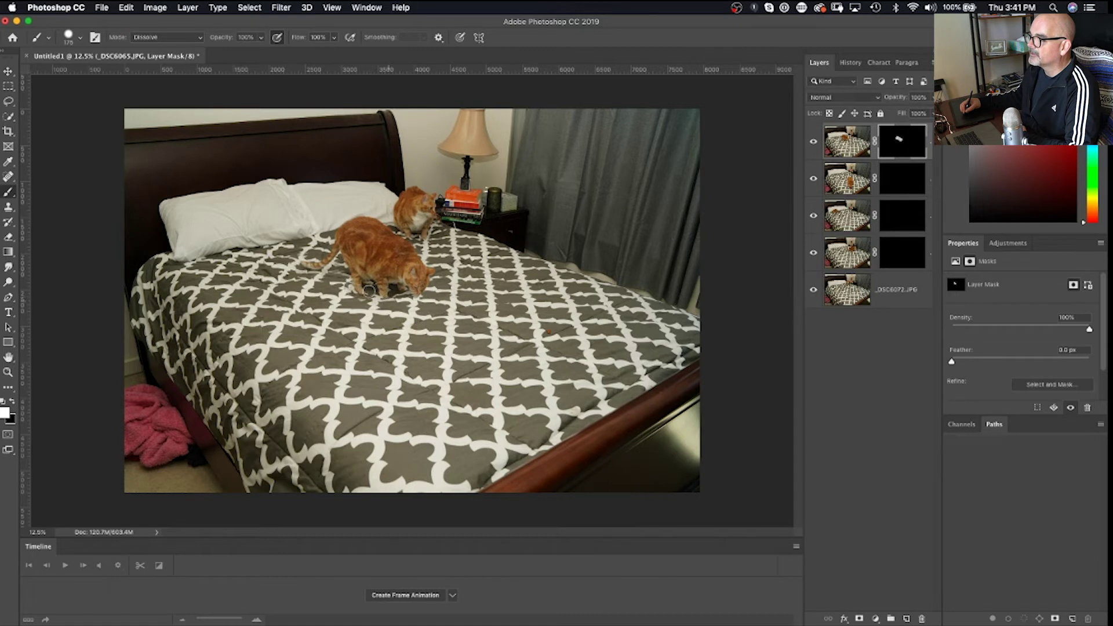
pyautogui.moveTo(343, 247); pyautogui.dragTo(352, 243)
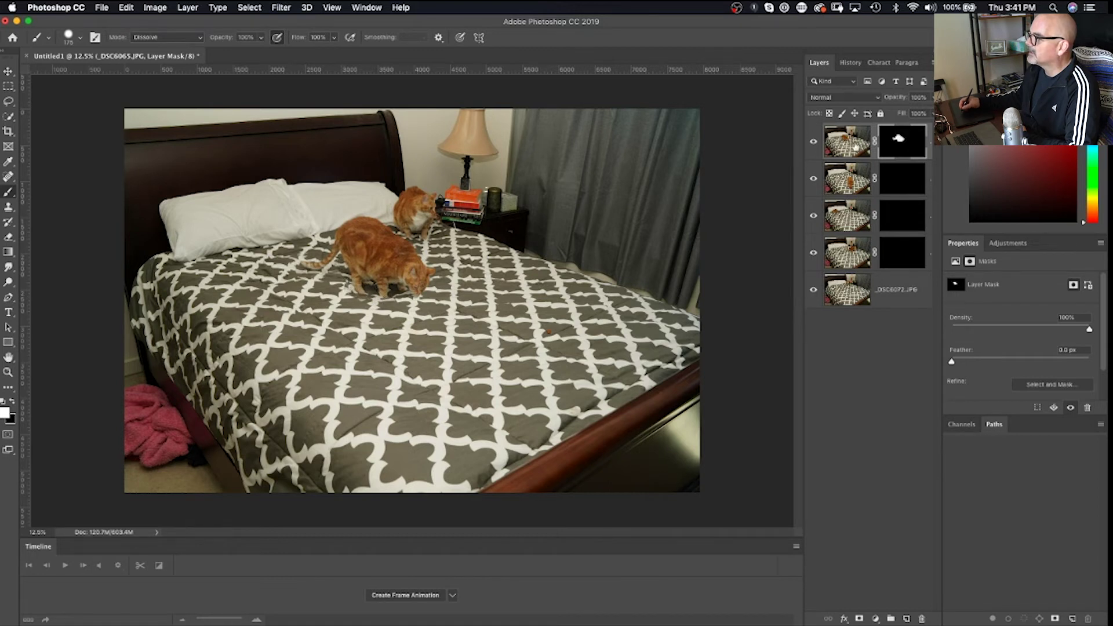
# Paint white on the _DSC6066 layer's mask to reveal the cat at the front of the bed
pyautogui.click(903, 182)
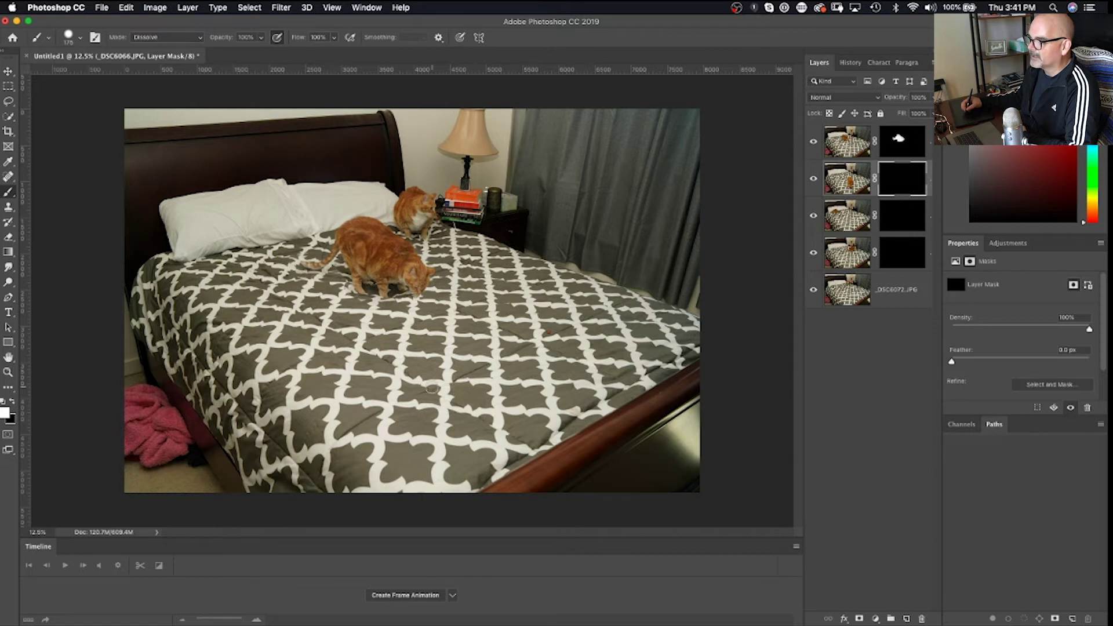
pyautogui.moveTo(417, 389)
pyautogui.mouseDown()
pyautogui.moveTo(458, 357)
pyautogui.moveTo(437, 334)
pyautogui.moveTo(414, 335)
pyautogui.moveTo(415, 317)
pyautogui.moveTo(425, 347)
pyautogui.moveTo(436, 311)
pyautogui.moveTo(452, 326)
pyautogui.moveTo(442, 319)
pyautogui.moveTo(414, 344)
pyautogui.moveTo(431, 368)
pyautogui.moveTo(465, 363)
pyautogui.moveTo(464, 392)
pyautogui.moveTo(470, 385)
pyautogui.moveTo(427, 417)
pyautogui.moveTo(465, 408)
pyautogui.moveTo(455, 432)
pyautogui.moveTo(417, 414)
pyautogui.moveTo(425, 350)
pyautogui.moveTo(448, 385)
pyautogui.moveTo(449, 418)
pyautogui.moveTo(471, 395)
pyautogui.moveTo(477, 363)
pyautogui.moveTo(460, 316)
pyautogui.moveTo(476, 314)
pyautogui.moveTo(465, 332)
pyautogui.moveTo(451, 322)
pyautogui.moveTo(446, 286)
pyautogui.moveTo(421, 314)
pyautogui.moveTo(433, 296)
pyautogui.moveTo(414, 307)
pyautogui.moveTo(437, 286)
pyautogui.moveTo(420, 311)
pyautogui.moveTo(415, 299)
pyautogui.moveTo(438, 288)
pyautogui.moveTo(430, 297)
pyautogui.moveTo(448, 325)
pyautogui.mouseUp()
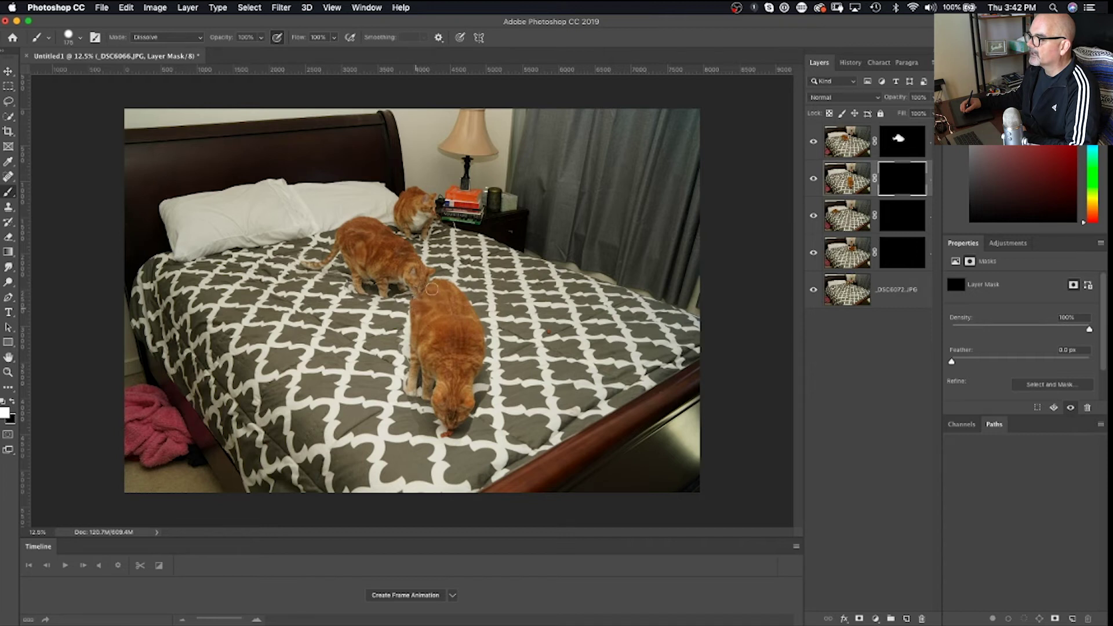
pyautogui.moveTo(439, 333)
pyautogui.mouseDown()
pyautogui.moveTo(453, 309)
pyautogui.moveTo(442, 334)
pyautogui.mouseUp()
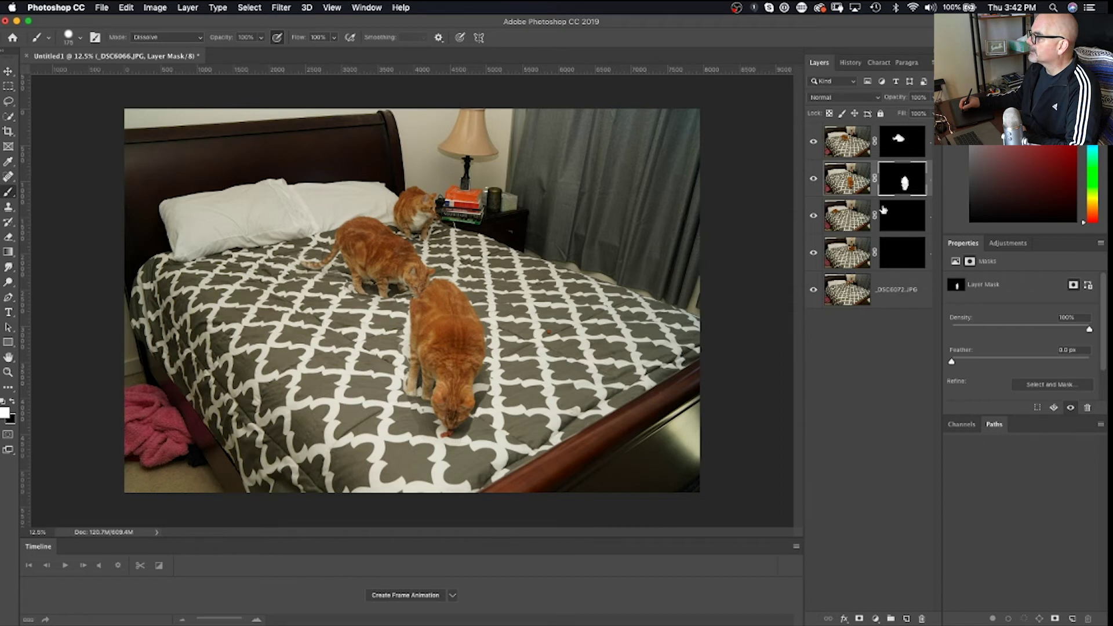
# Paint white on the _DSC6068 layer's mask to reveal the cat beside the pillows
pyautogui.click(910, 215)
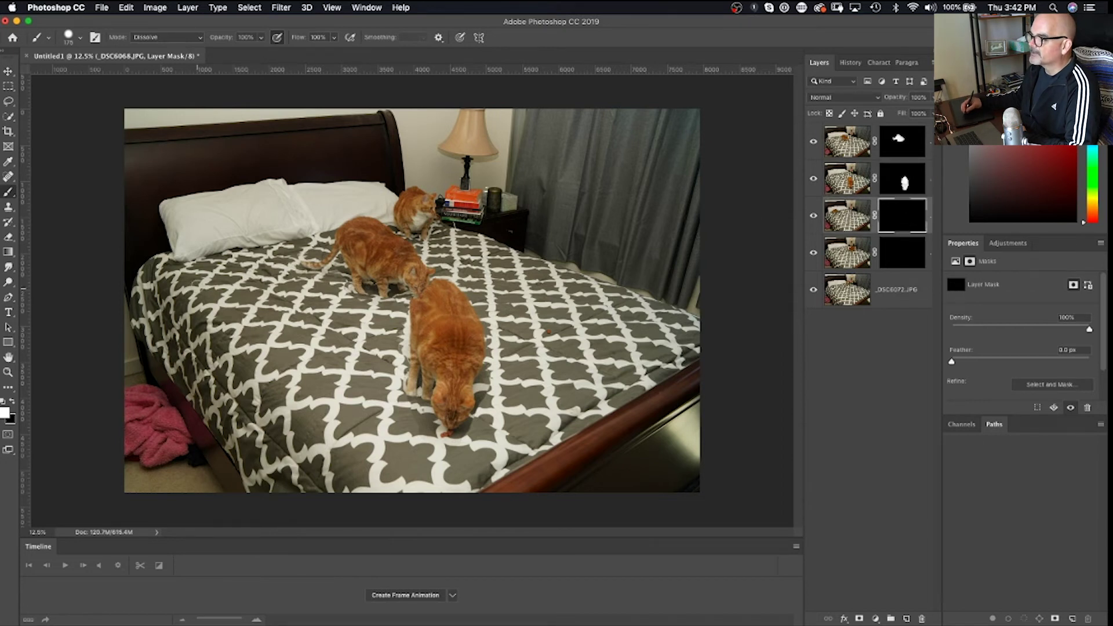
pyautogui.moveTo(219, 254)
pyautogui.mouseDown()
pyautogui.moveTo(206, 224)
pyautogui.moveTo(228, 242)
pyautogui.moveTo(247, 226)
pyautogui.moveTo(239, 239)
pyautogui.moveTo(280, 230)
pyautogui.moveTo(289, 242)
pyautogui.moveTo(249, 252)
pyautogui.mouseUp()
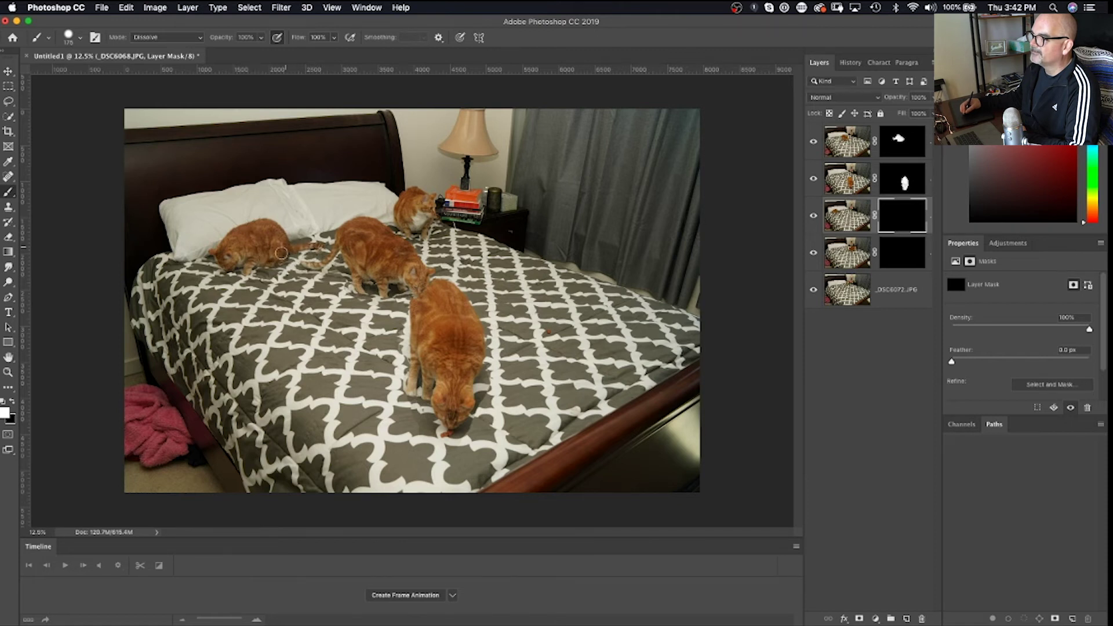
pyautogui.moveTo(225, 251); pyautogui.dragTo(273, 249)
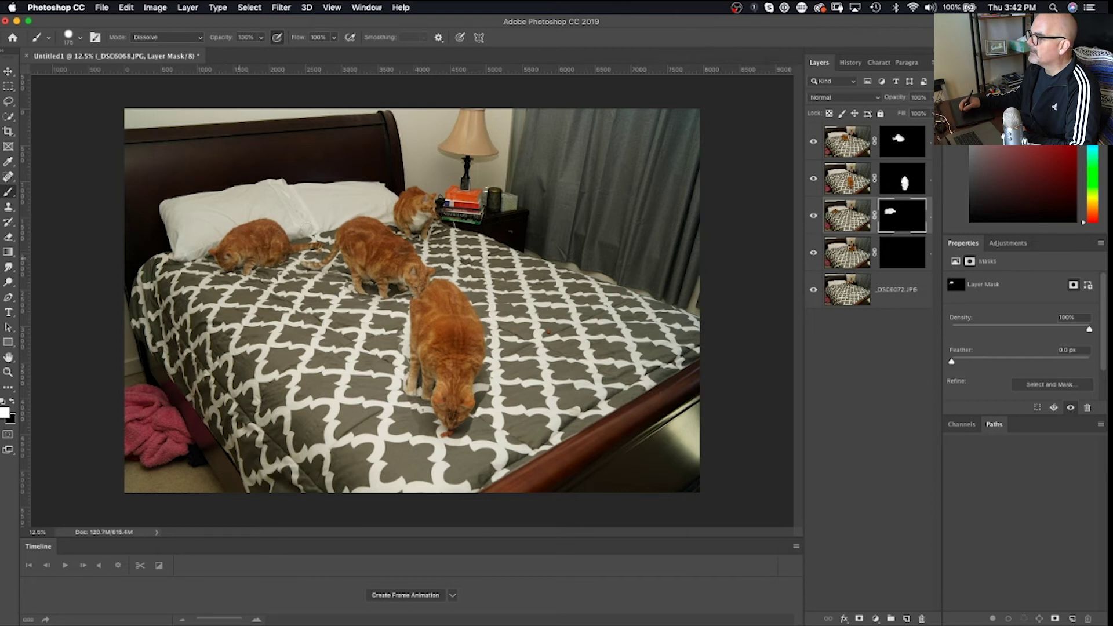
# Paint white on the _DSC6071 layer's mask to reveal the cat near the nightstand, enlarging the brush to 300 px for its body
pyautogui.click(897, 261)
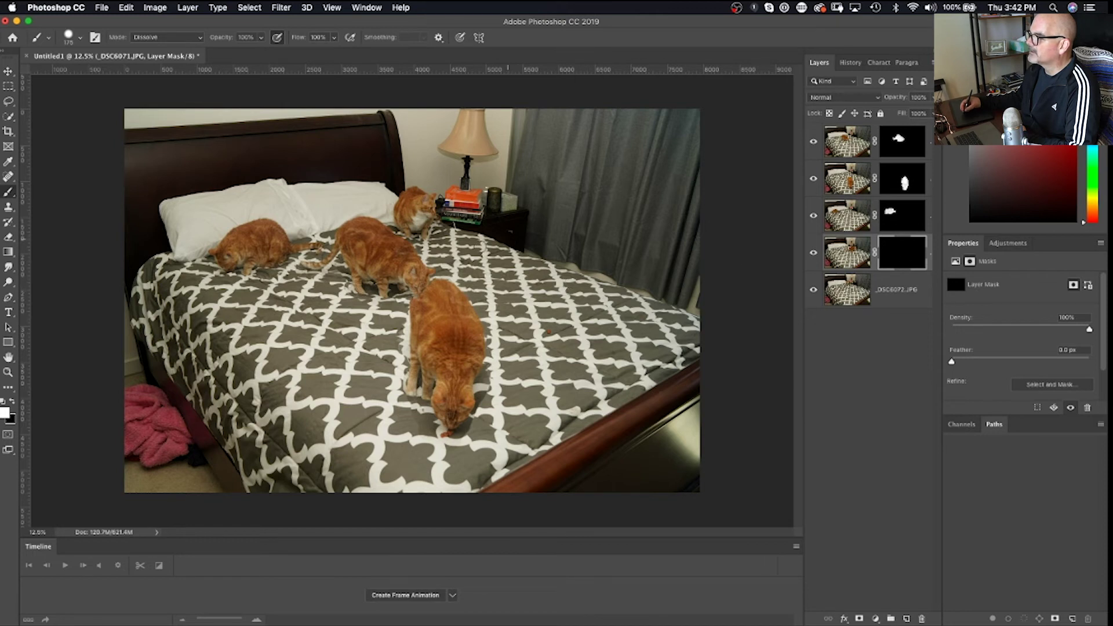
pyautogui.moveTo(480, 245); pyautogui.dragTo(518, 225)
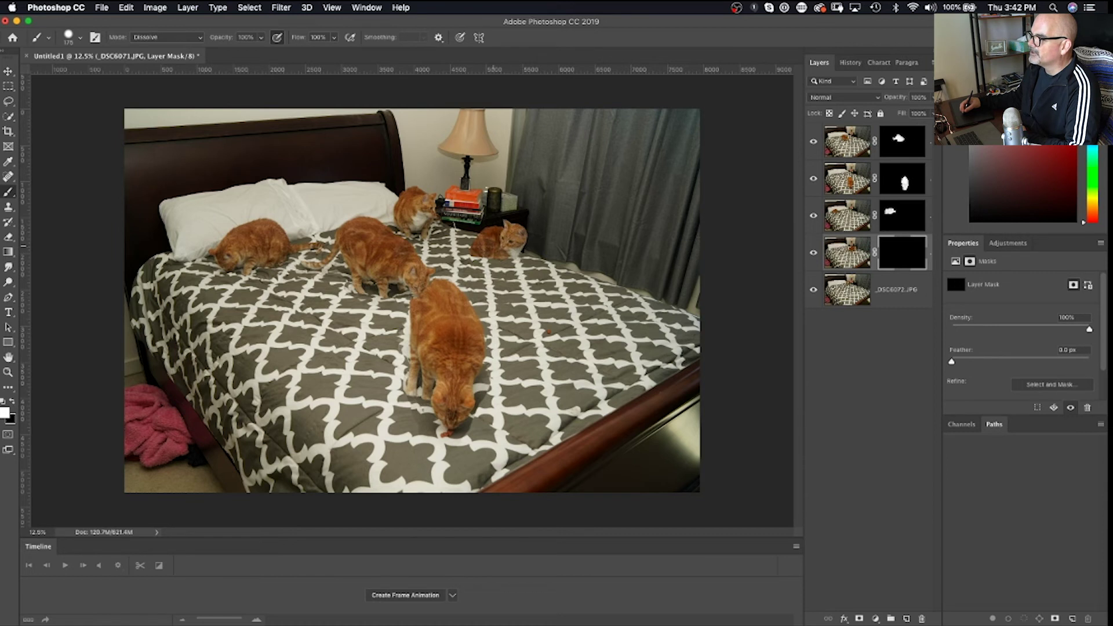
pyautogui.moveTo(485, 248); pyautogui.dragTo(473, 259)
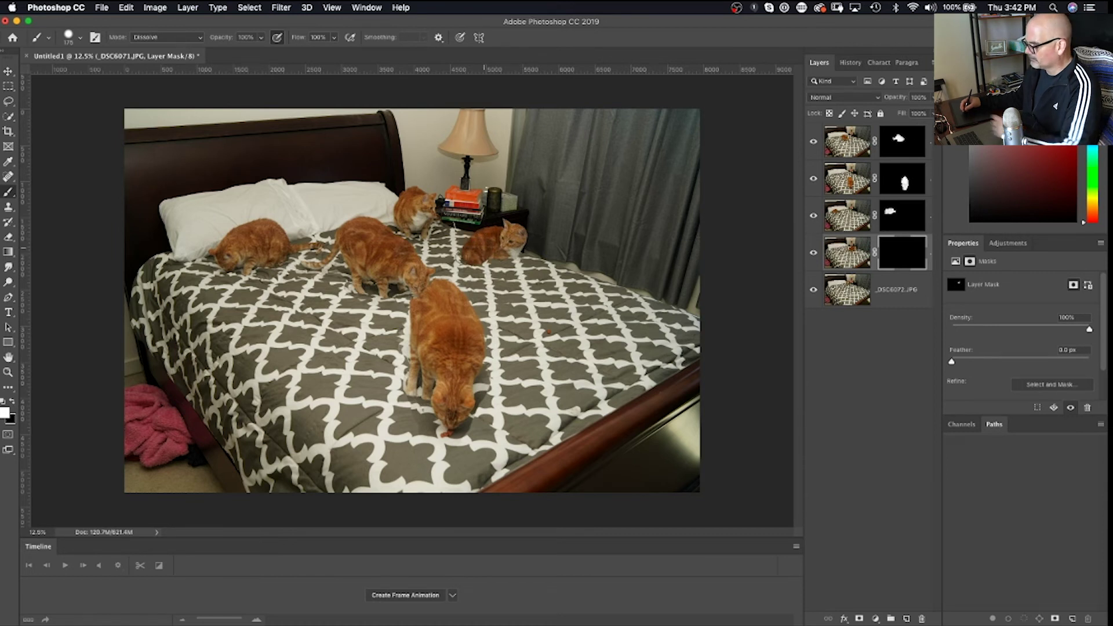
pyautogui.press(']')
pyautogui.press(']')
pyautogui.press(']')
pyautogui.moveTo(504, 252)
pyautogui.mouseDown()
pyautogui.moveTo(460, 255)
pyautogui.moveTo(464, 229)
pyautogui.mouseUp()
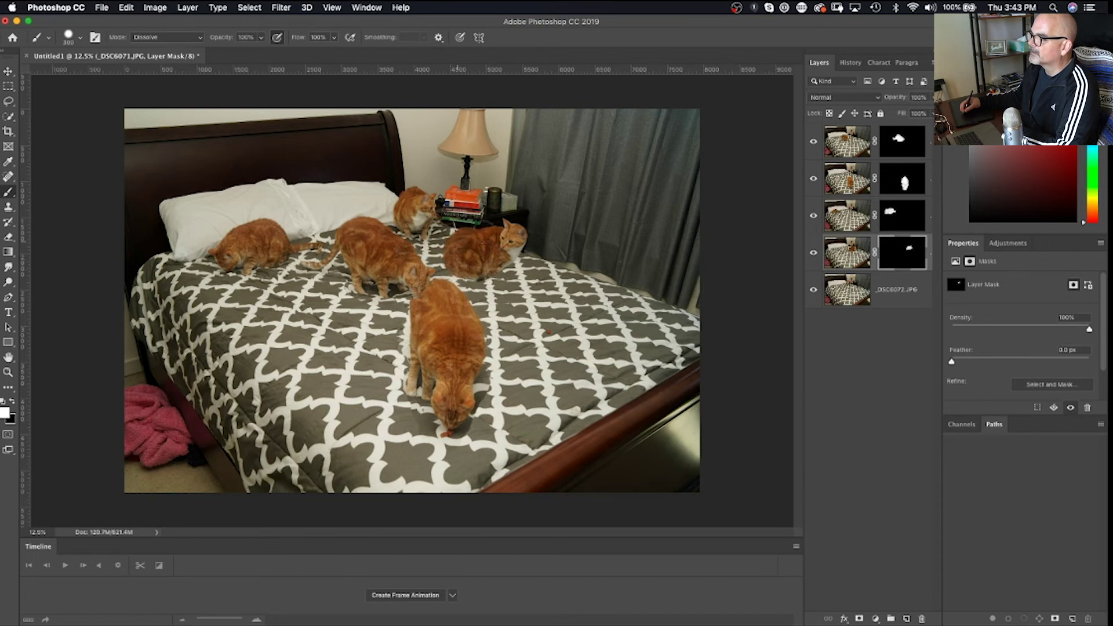
pyautogui.moveTo(503, 268); pyautogui.dragTo(503, 296)
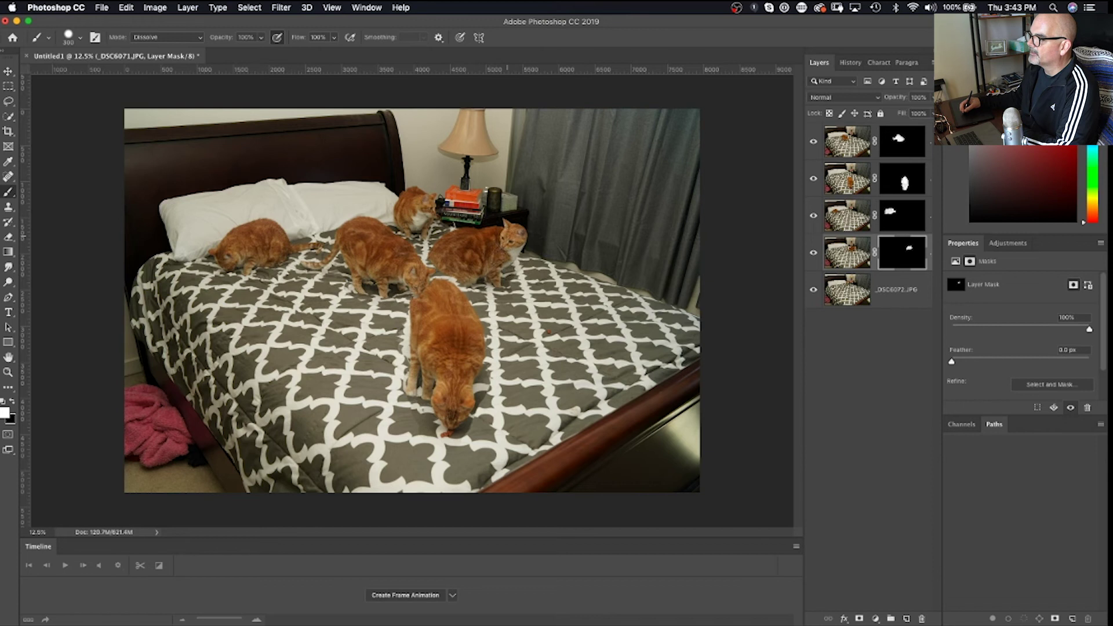
pyautogui.moveTo(427, 316); pyautogui.dragTo(441, 336)
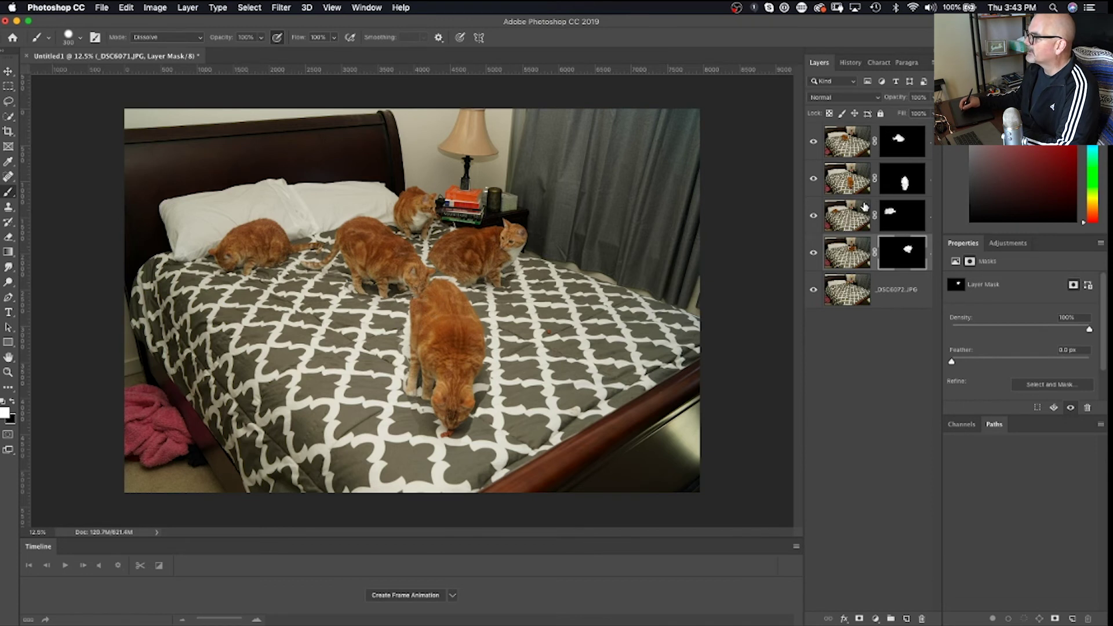
# Paint white with a 150 px brush on the _DSC6066 layer's mask to fill in the speckled fur on the front cat's back
pyautogui.click(908, 183)
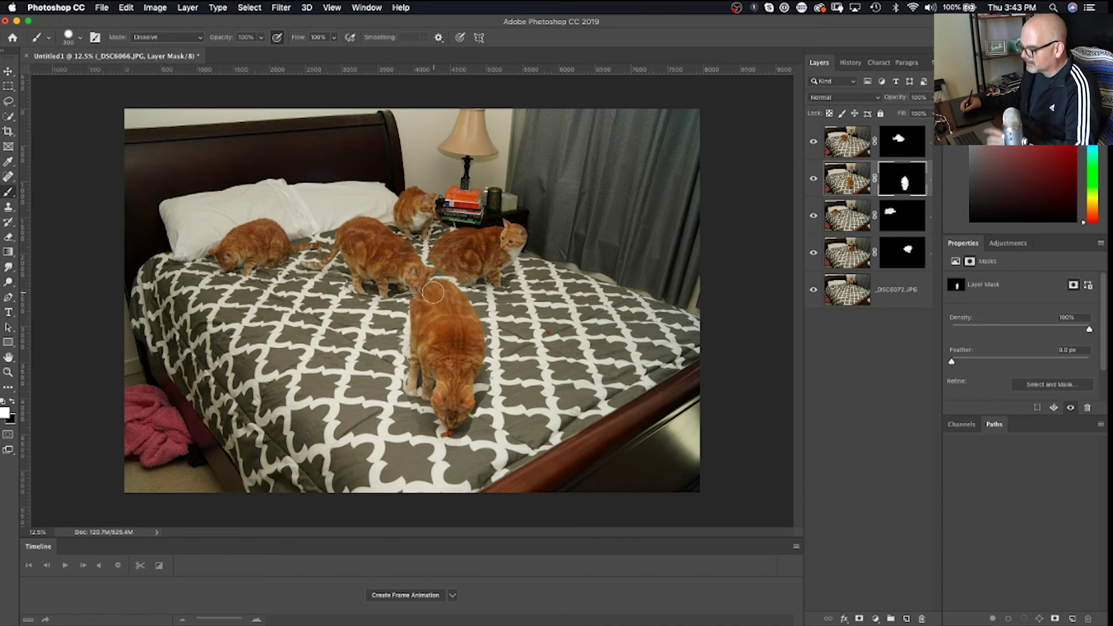
pyautogui.press('z')
pyautogui.moveTo(433, 293); pyautogui.dragTo(519, 369)
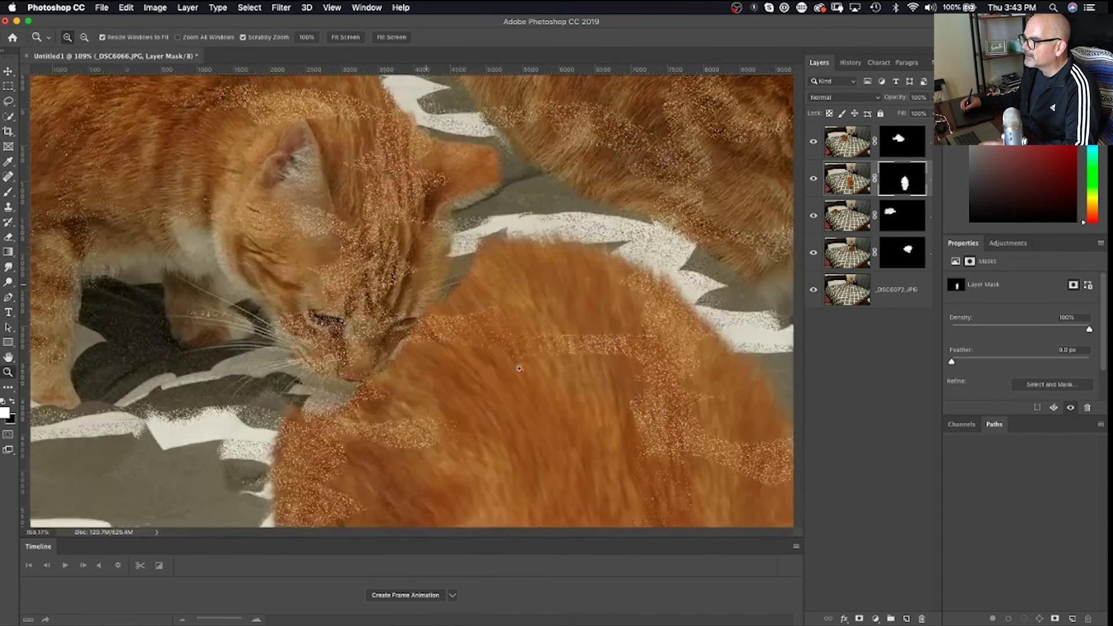
pyautogui.press('b')
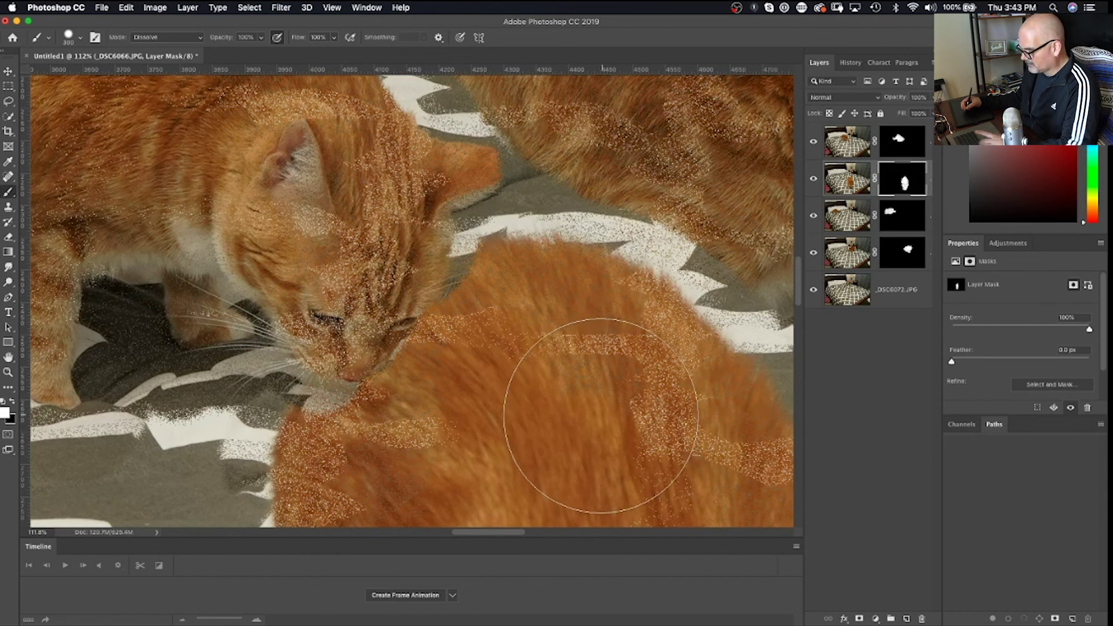
pyautogui.press('[')
pyautogui.press('[')
pyautogui.press('[')
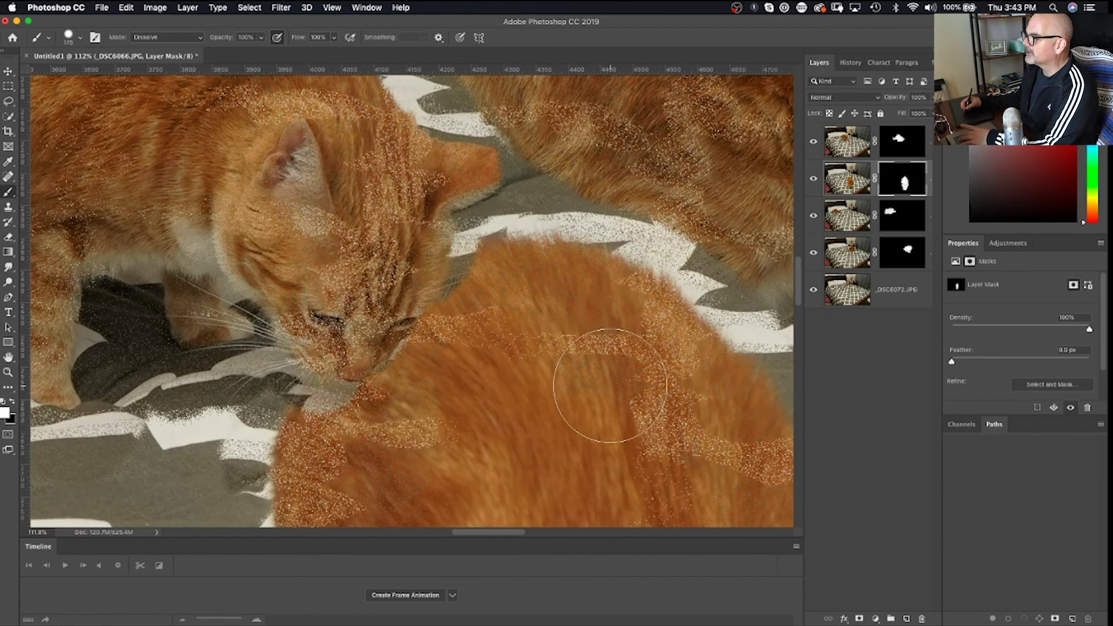
pyautogui.press('[')
pyautogui.moveTo(629, 382)
pyautogui.mouseDown()
pyautogui.moveTo(633, 415)
pyautogui.moveTo(663, 402)
pyautogui.moveTo(665, 461)
pyautogui.moveTo(700, 442)
pyautogui.moveTo(714, 487)
pyautogui.mouseUp()
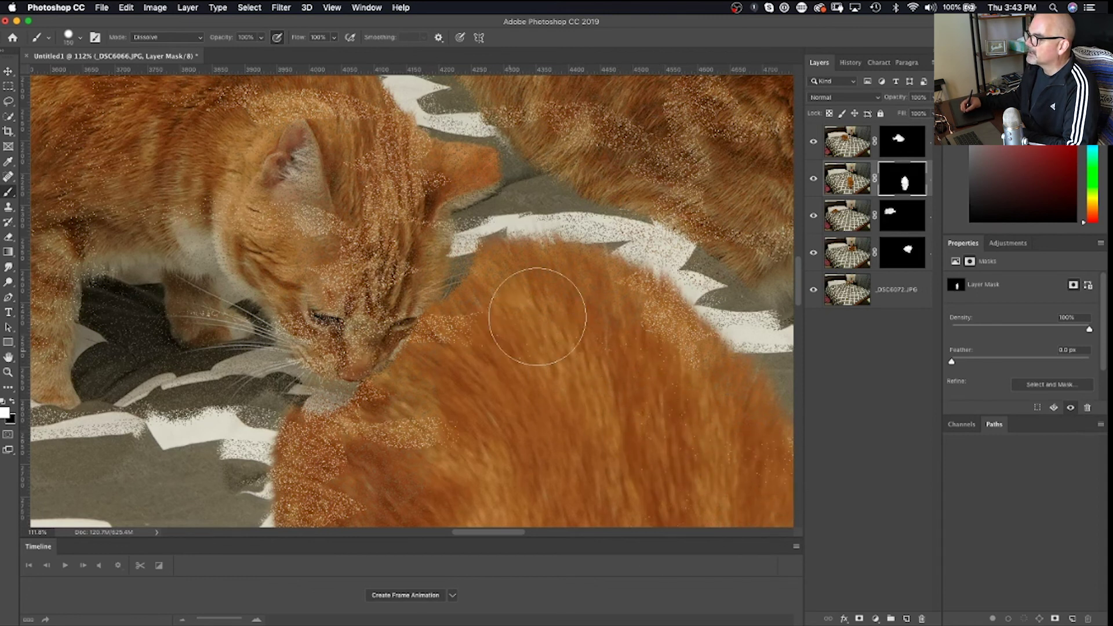
pyautogui.moveTo(538, 317)
pyautogui.mouseDown()
pyautogui.moveTo(459, 348)
pyautogui.moveTo(427, 447)
pyautogui.moveTo(346, 504)
pyautogui.moveTo(628, 356)
pyautogui.moveTo(656, 395)
pyautogui.moveTo(538, 350)
pyautogui.moveTo(497, 304)
pyautogui.moveTo(358, 432)
pyautogui.moveTo(383, 400)
pyautogui.moveTo(447, 373)
pyautogui.moveTo(485, 318)
pyautogui.moveTo(480, 301)
pyautogui.moveTo(496, 295)
pyautogui.moveTo(373, 427)
pyautogui.moveTo(422, 427)
pyautogui.mouseUp()
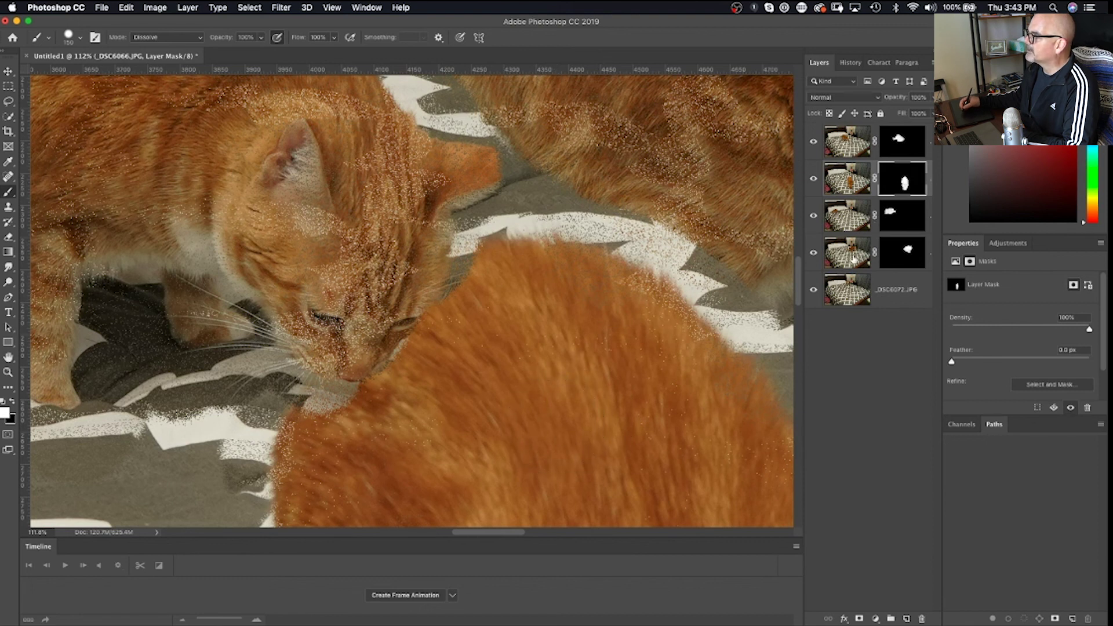
# Paint black with an 80 px brush on the _DSC6065 layer's mask to clean up the edge where the mid-bed cat's face meets the front cat
pyautogui.click(903, 147)
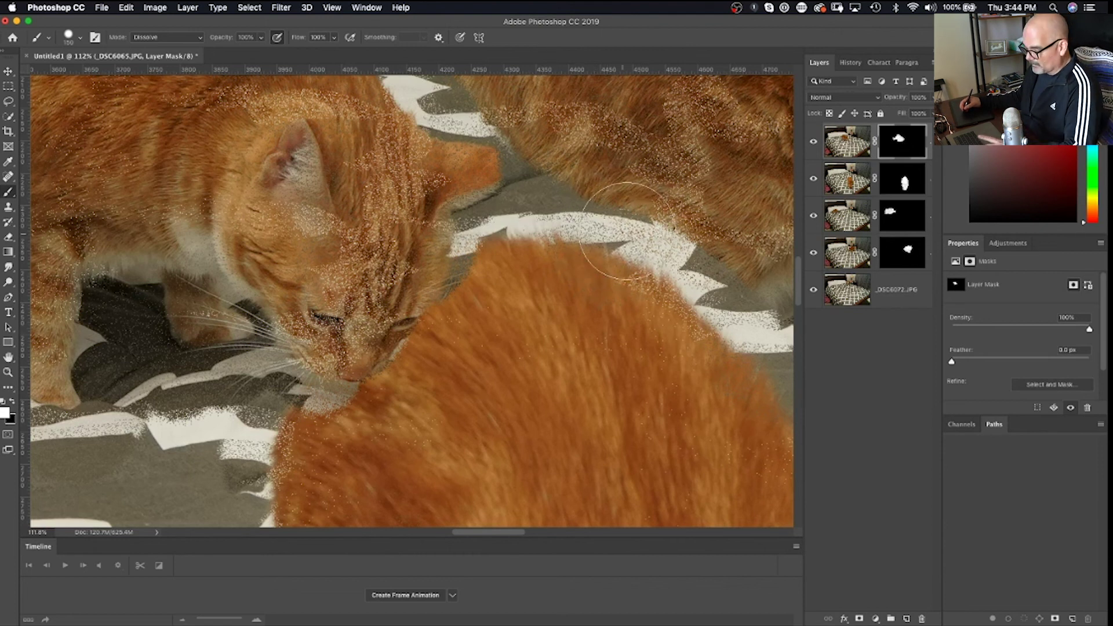
pyautogui.press('x')
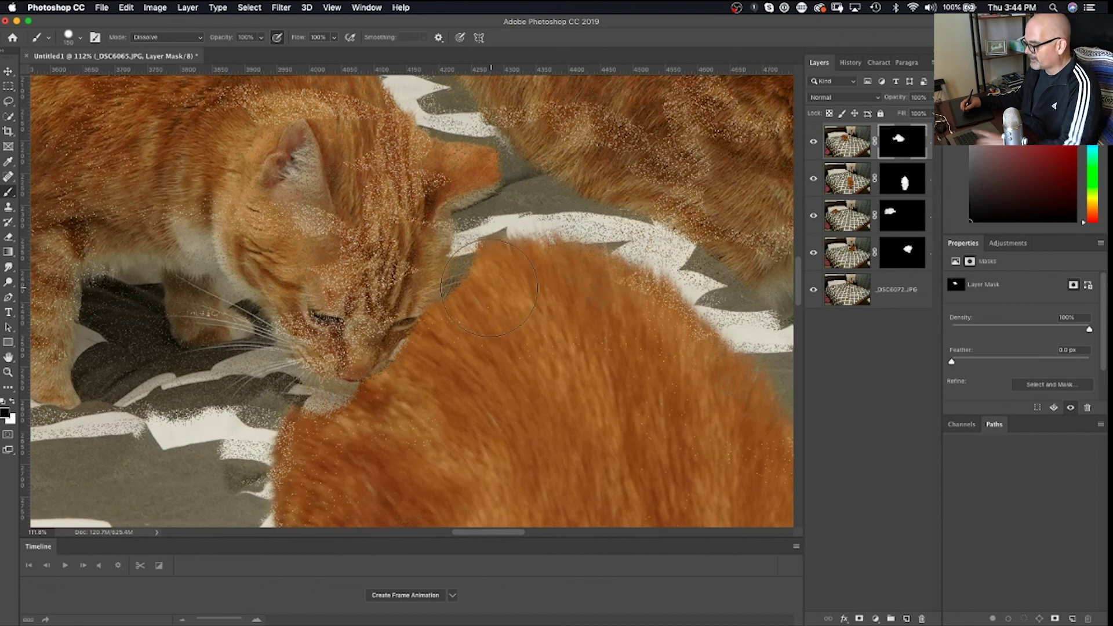
pyautogui.press('[')
pyautogui.press('[')
pyautogui.press('[')
pyautogui.press('[')
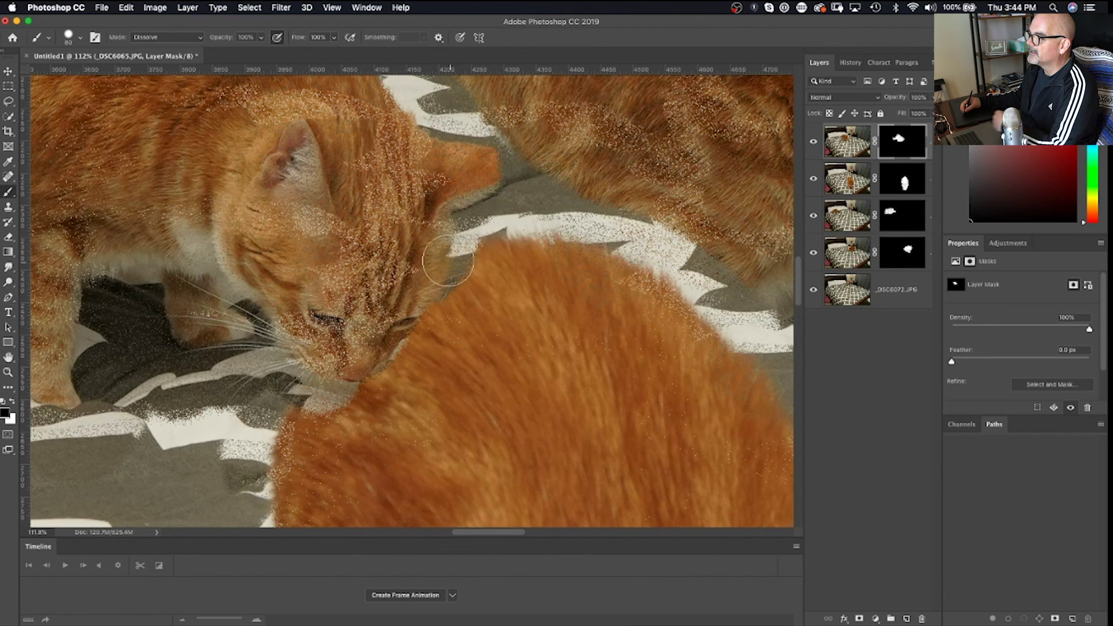
pyautogui.moveTo(454, 277)
pyautogui.mouseDown()
pyautogui.moveTo(406, 355)
pyautogui.moveTo(303, 419)
pyautogui.moveTo(353, 385)
pyautogui.mouseUp()
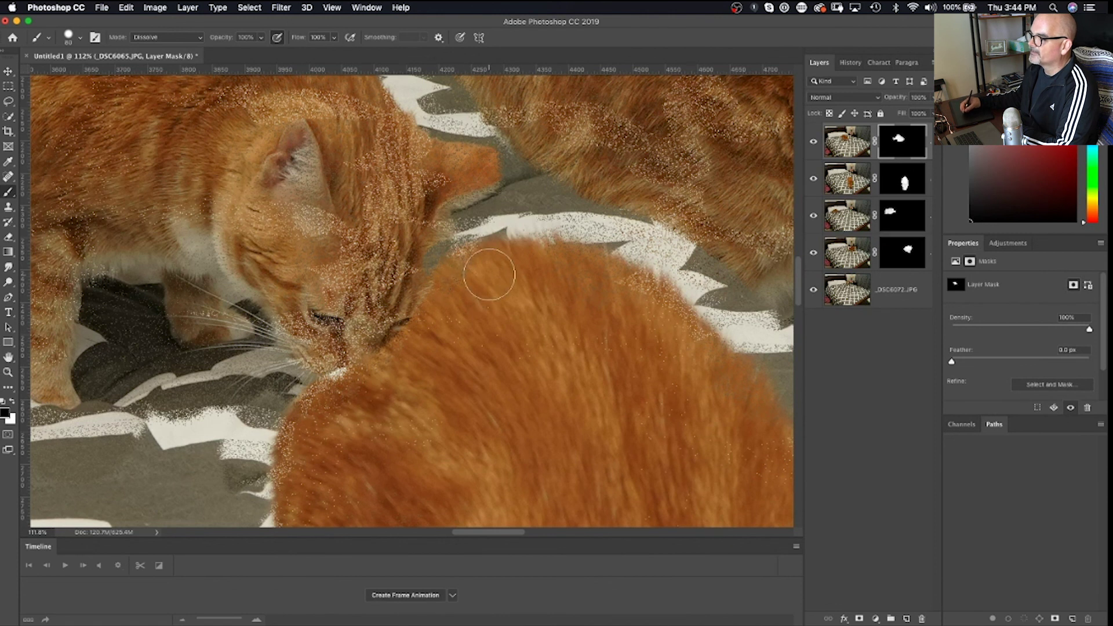
pyautogui.moveTo(437, 300); pyautogui.dragTo(327, 412)
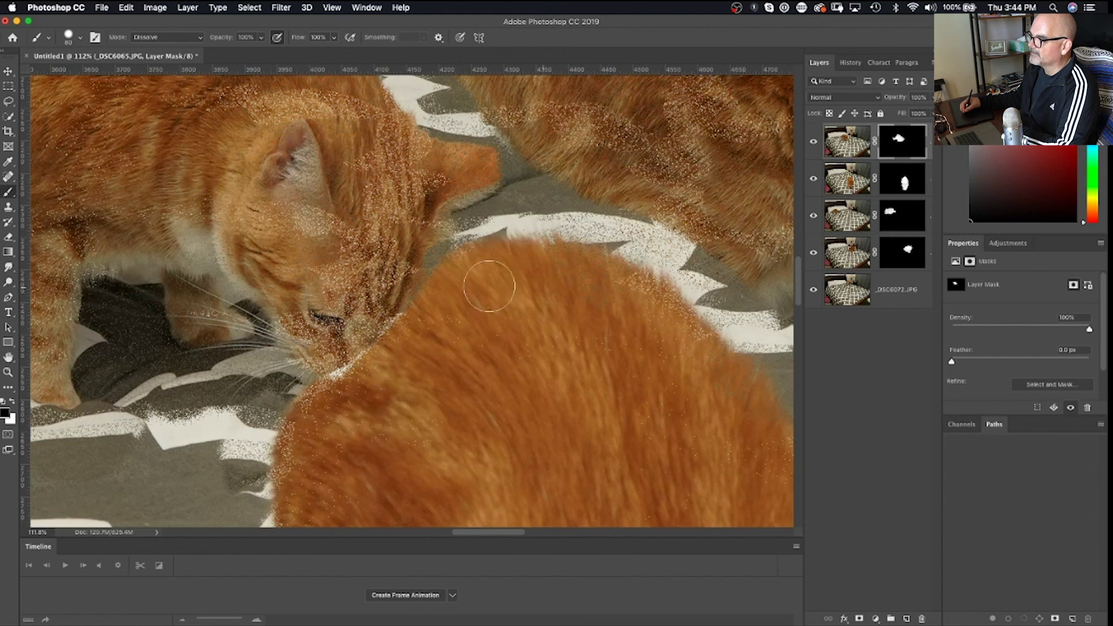
pyautogui.moveTo(284, 481)
pyautogui.mouseDown()
pyautogui.moveTo(301, 453)
pyautogui.moveTo(297, 464)
pyautogui.mouseUp()
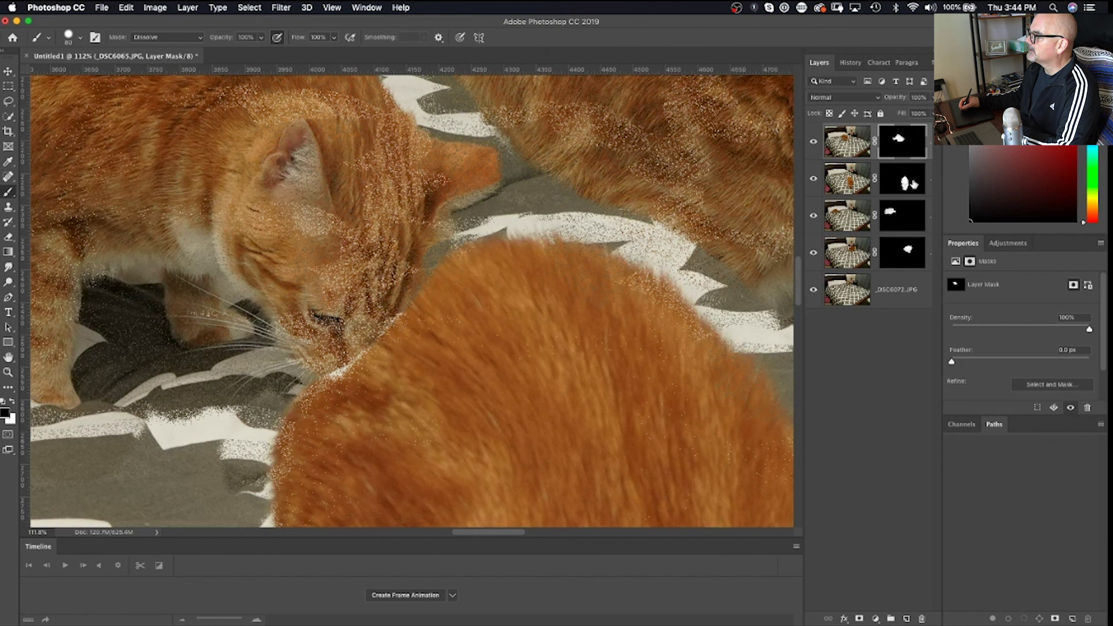
# Target the _DSC6066 layer's mask again and check the blended cats in the whole image with the Brush ready
pyautogui.click(902, 178)
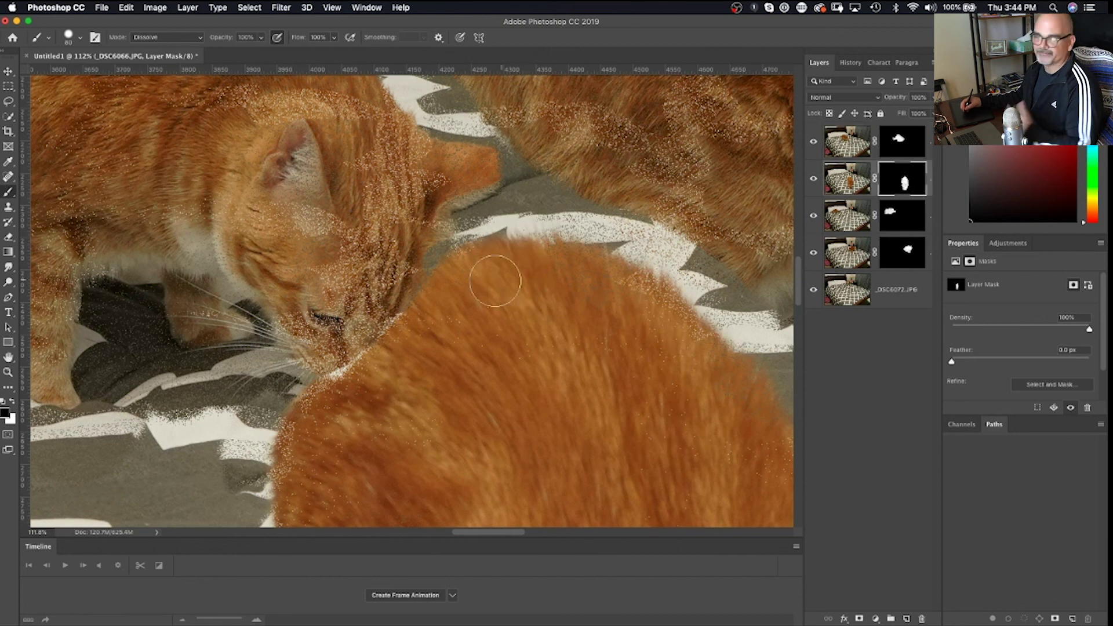
pyautogui.press('z')
pyautogui.moveTo(540, 313); pyautogui.dragTo(436, 365)
pyautogui.press('super+minus')
pyautogui.press('b')
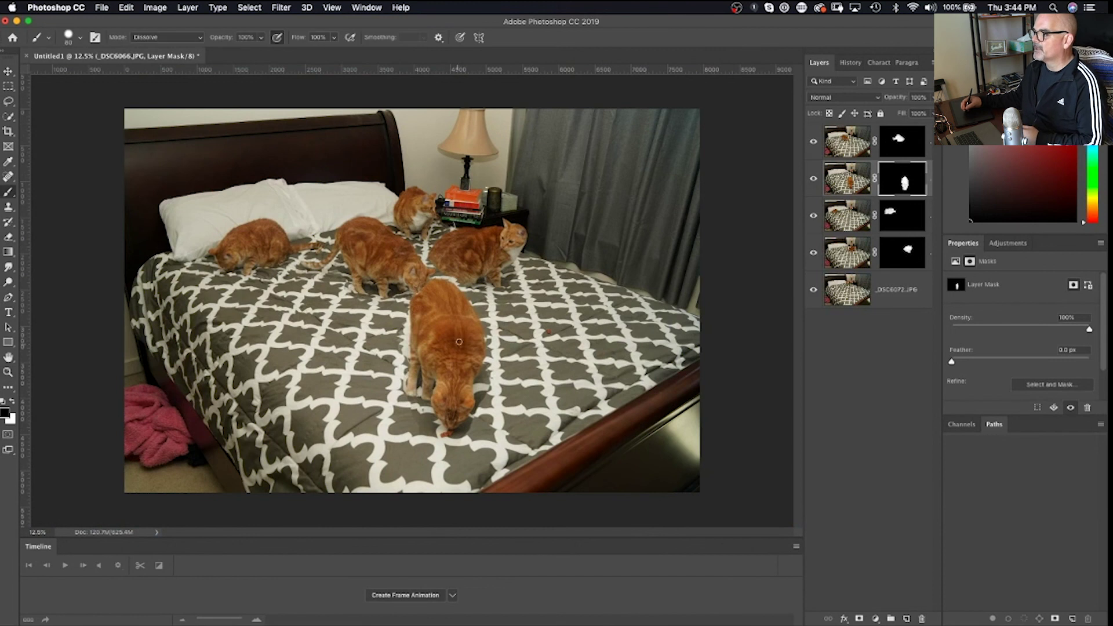